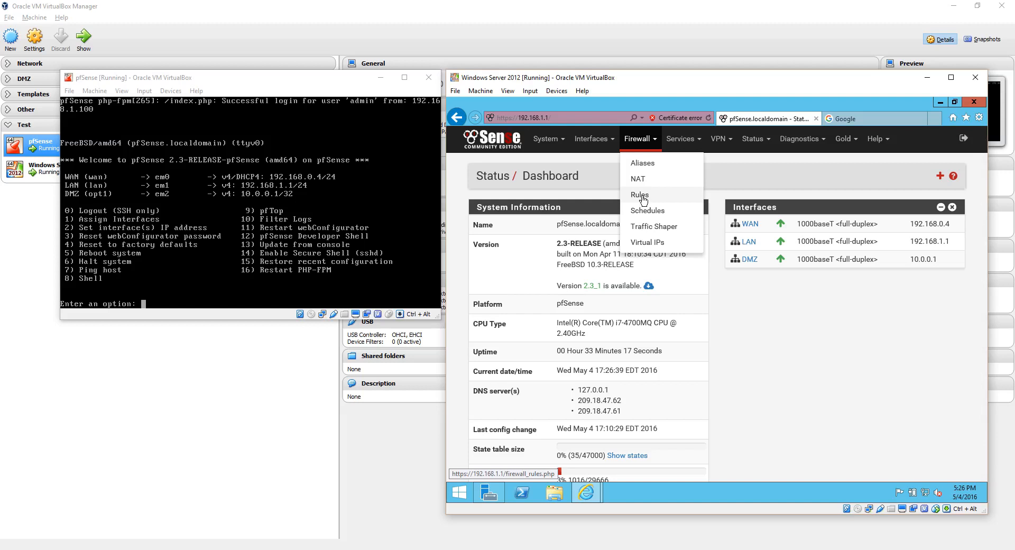
Open the firewall rules and display the rule list for the LAN interface.
click(641, 194)
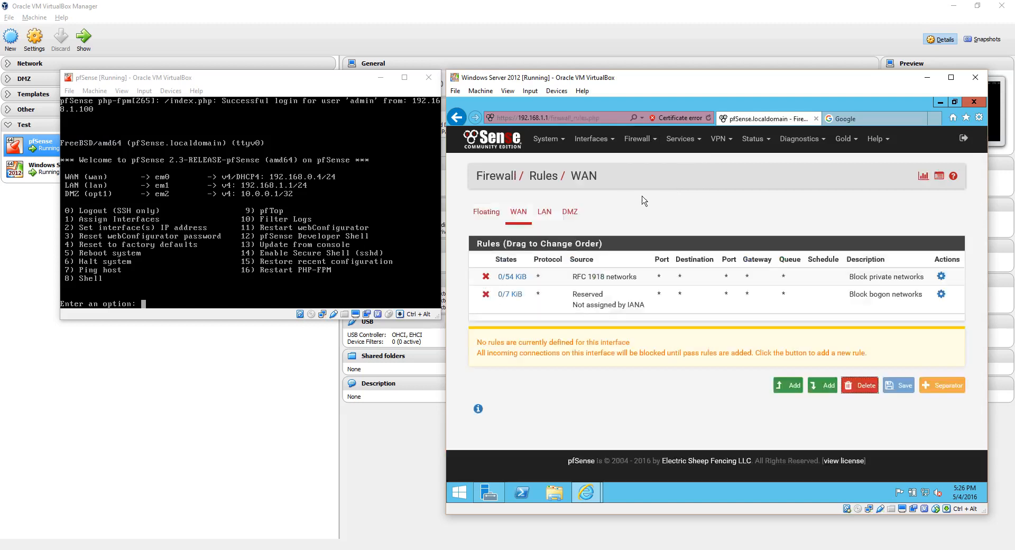
click(639, 140)
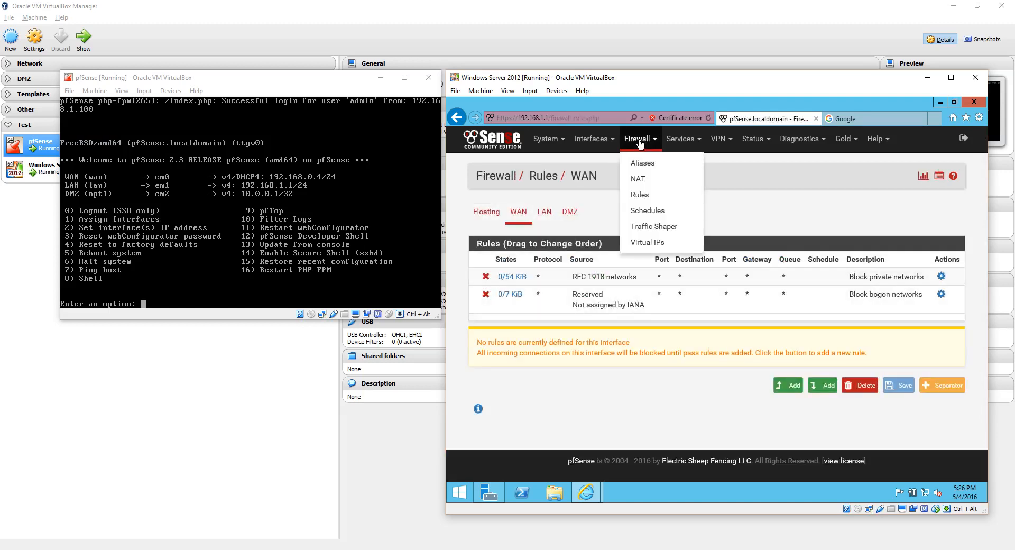
click(641, 195)
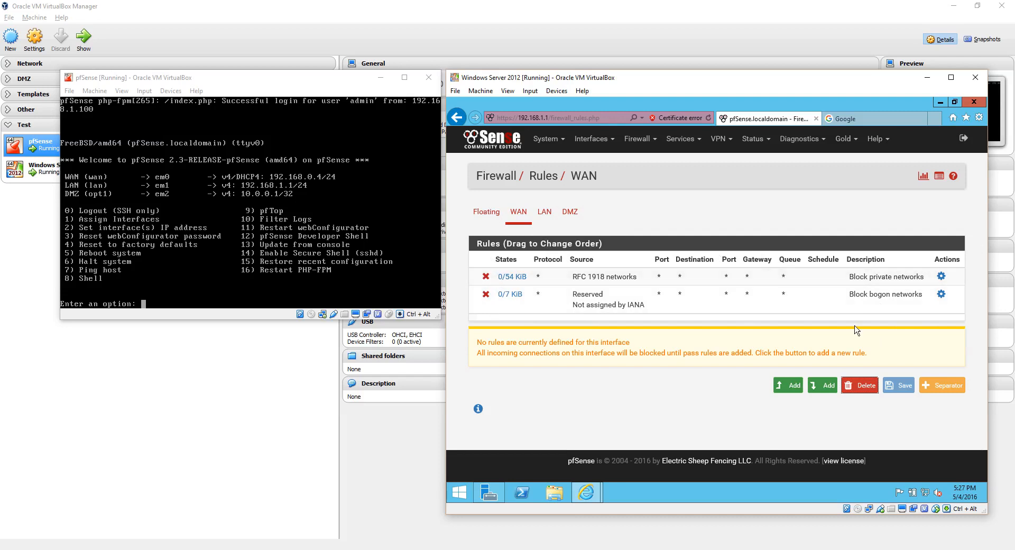
click(545, 214)
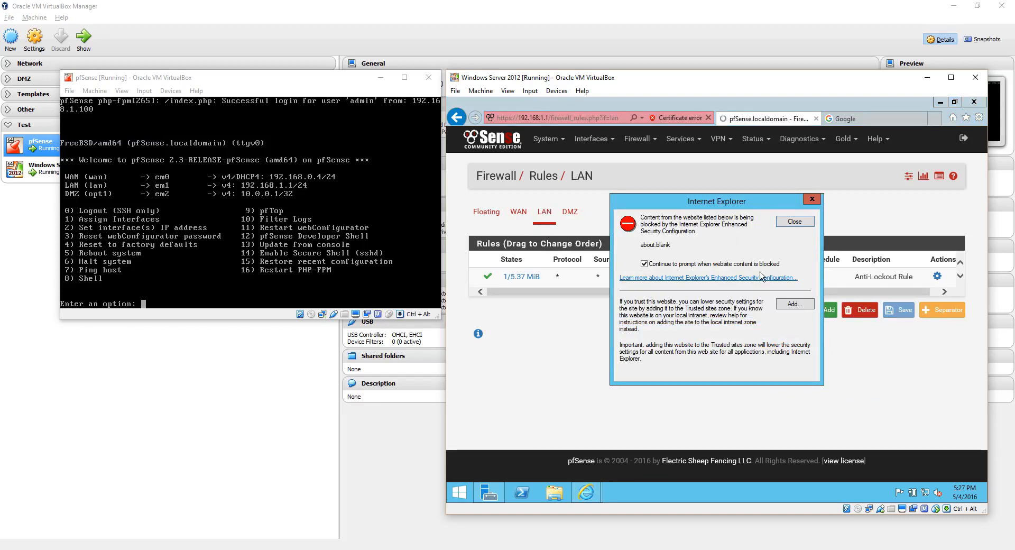
Add about:blank to the browser's trusted sites and return to the LAN rules.
click(794, 303)
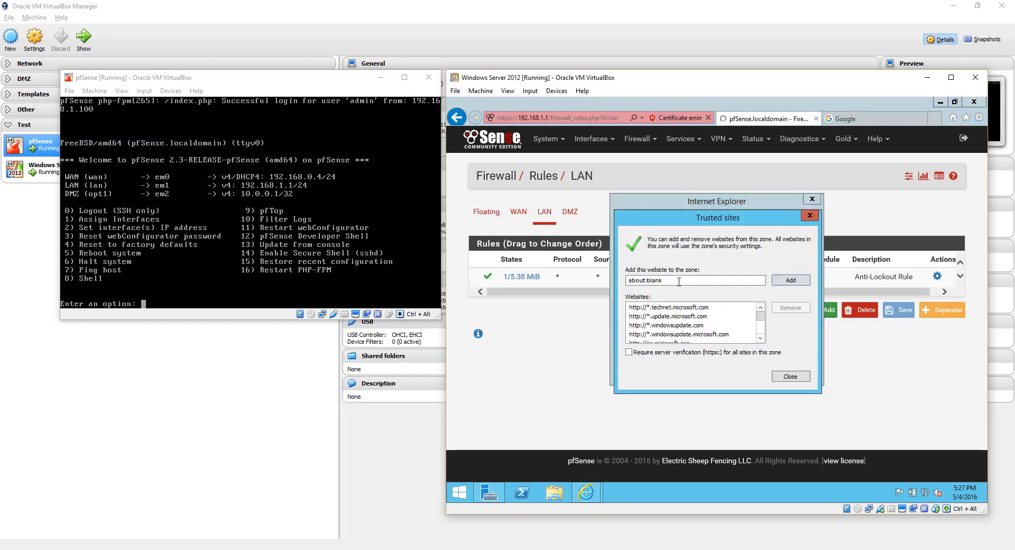
click(783, 279)
click(790, 376)
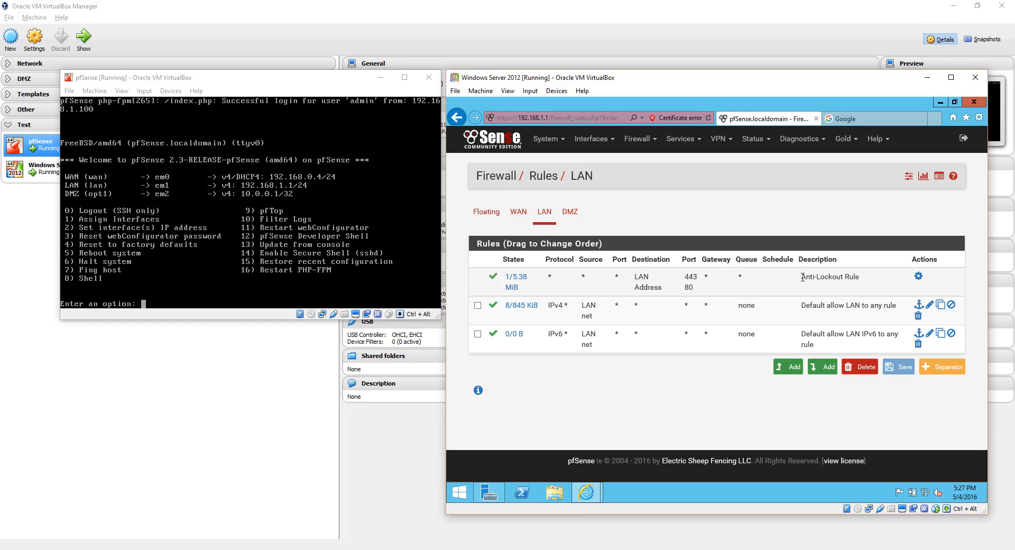
Delete the default allow LAN to any rules for both IPv4 and IPv6, and apply the firewall changes.
drag(803, 277, 863, 274)
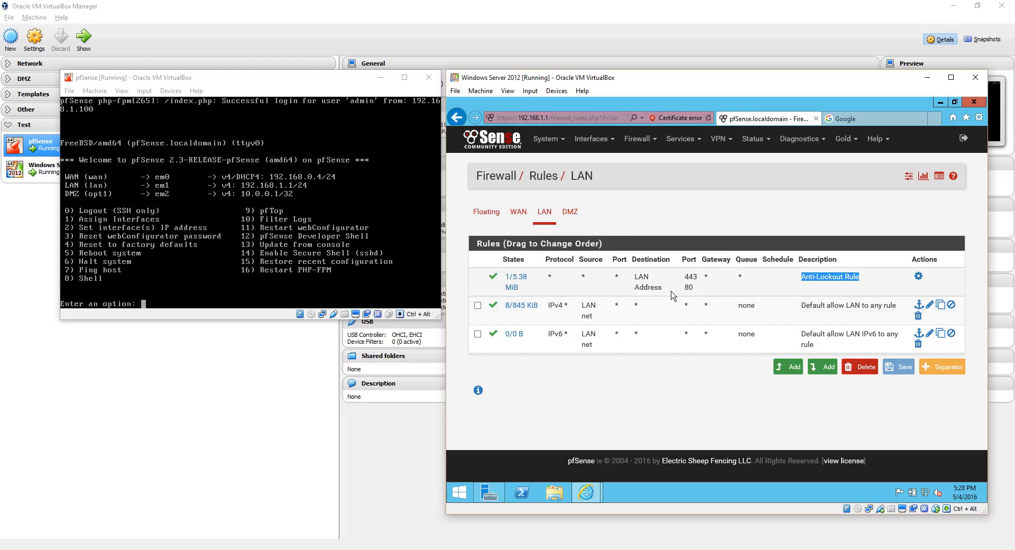
click(865, 284)
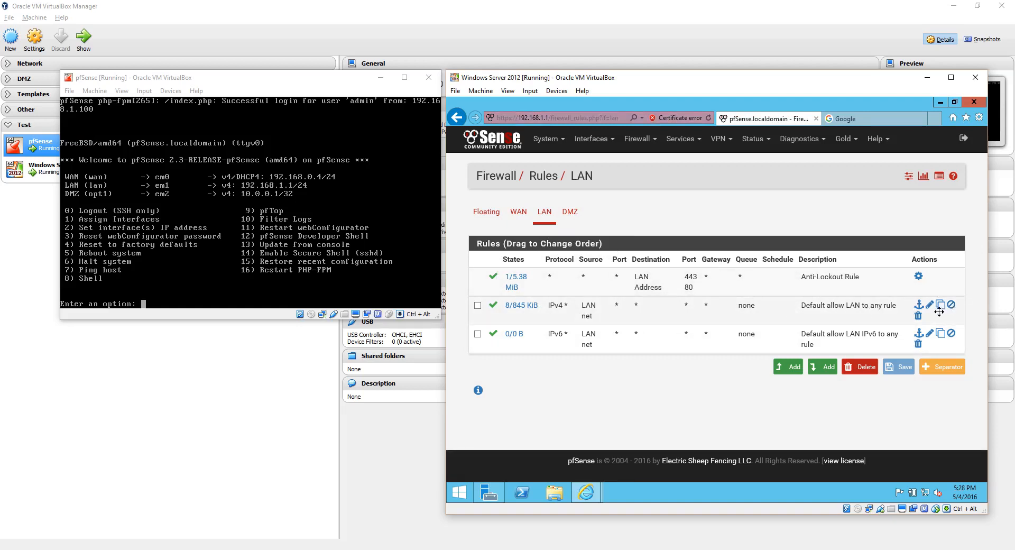
click(918, 315)
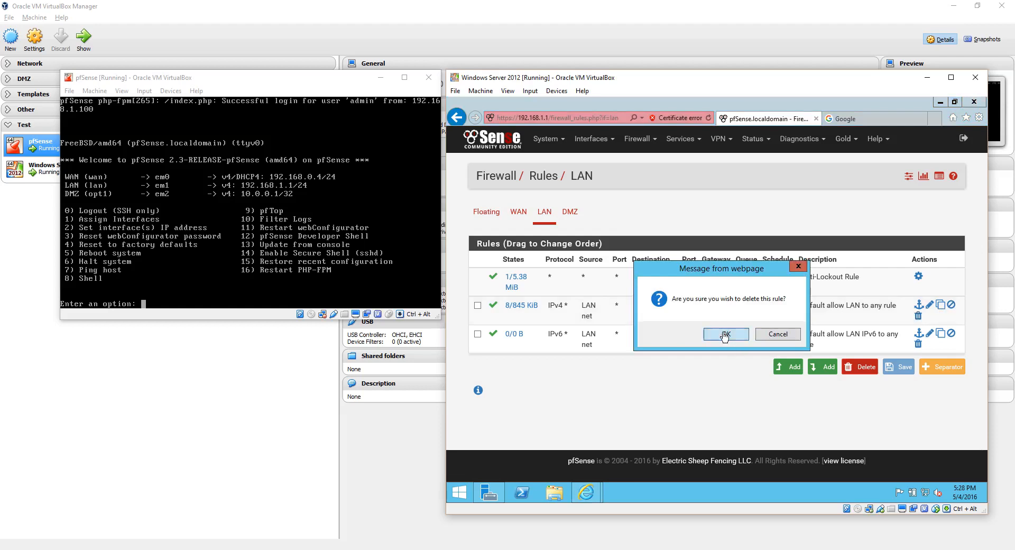
click(722, 334)
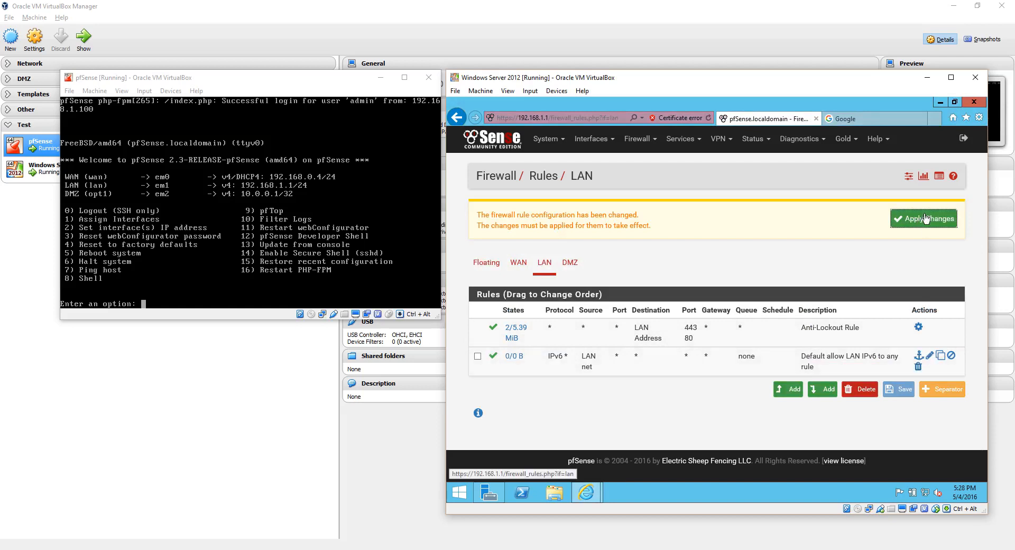
click(919, 366)
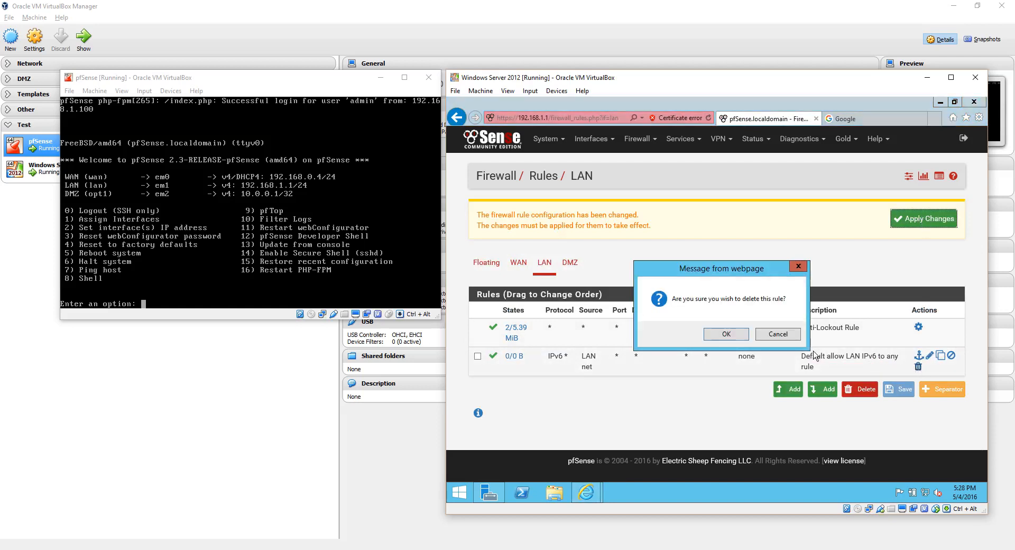
click(726, 334)
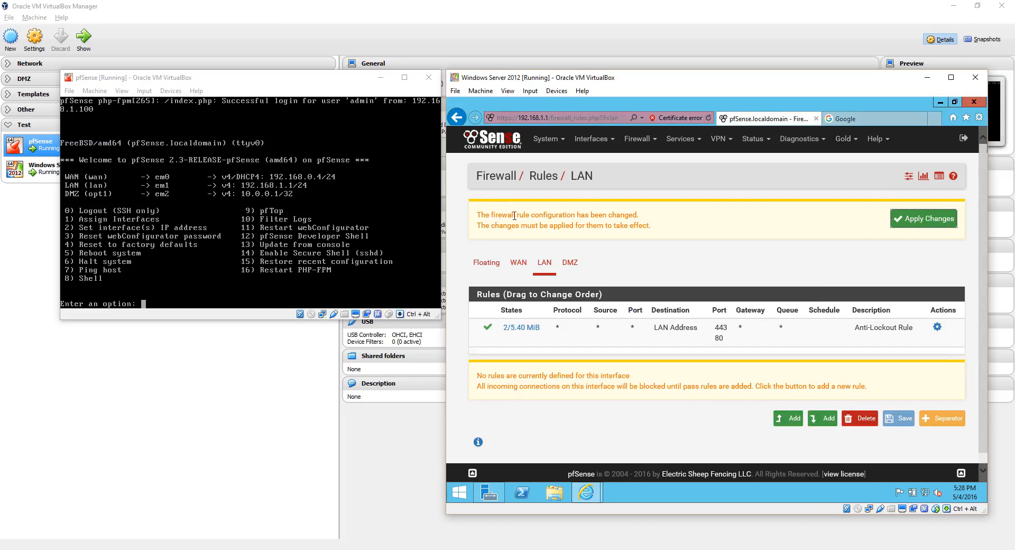
click(920, 218)
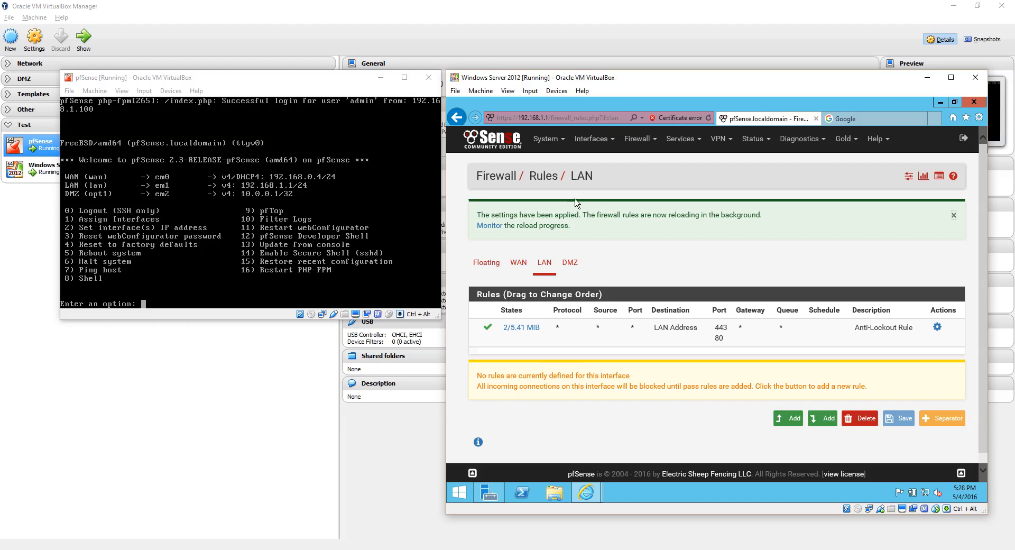
Check the DMZ interface's firewall rules and return to the LAN rule list.
click(561, 270)
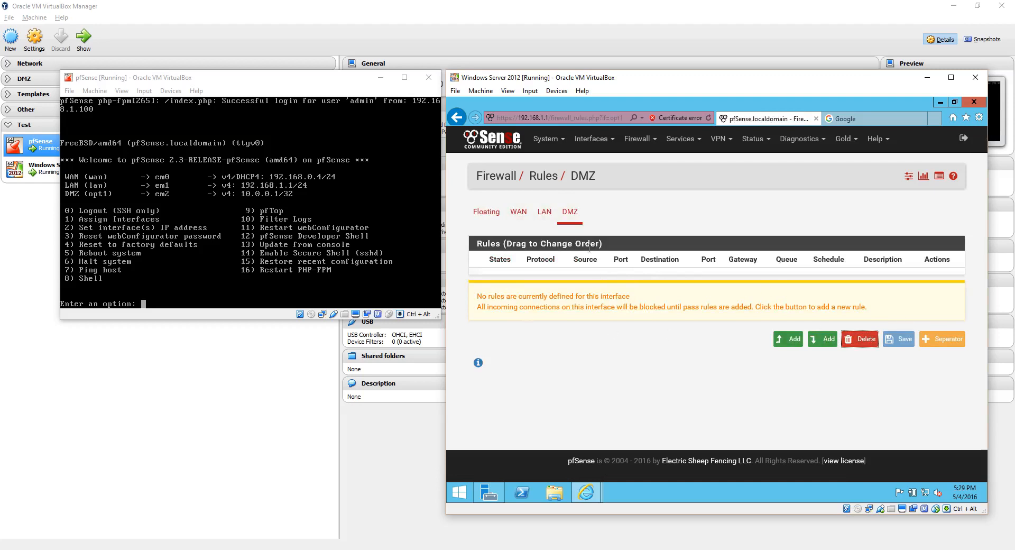
click(543, 223)
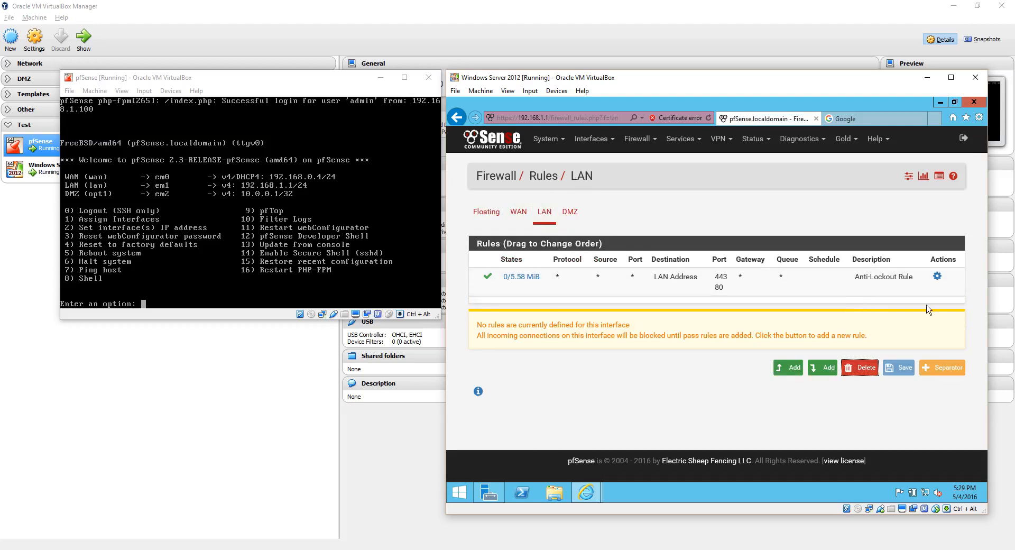
click(581, 217)
click(545, 212)
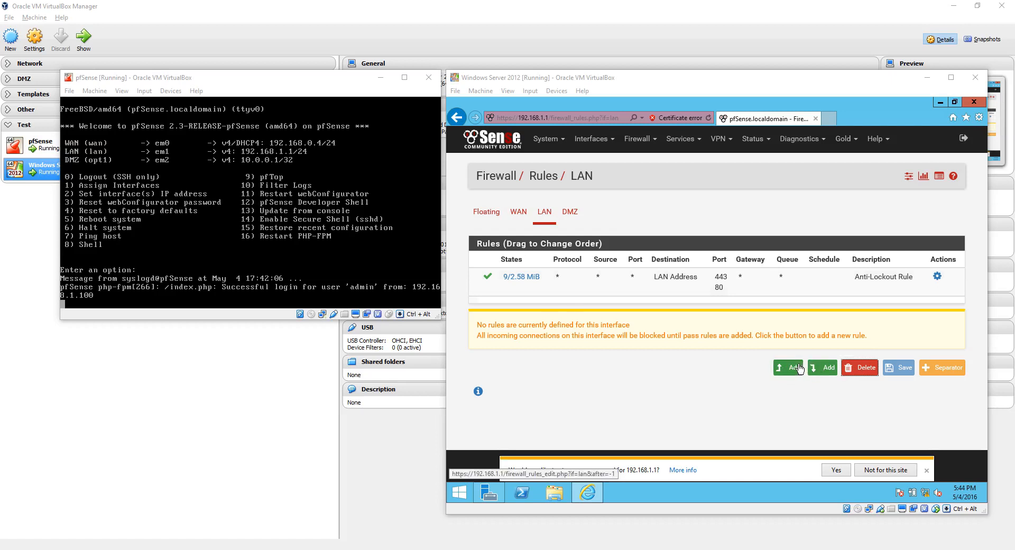
Start a new pass rule at the end of the LAN rule list and set its protocol to ICMP.
click(821, 368)
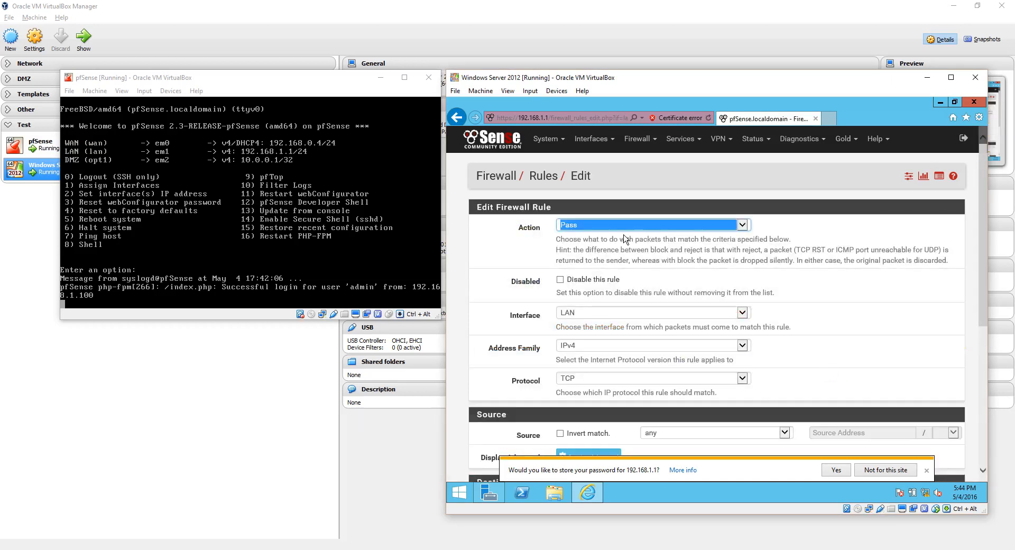
click(579, 226)
click(579, 226)
scroll(591, 312, down, 2)
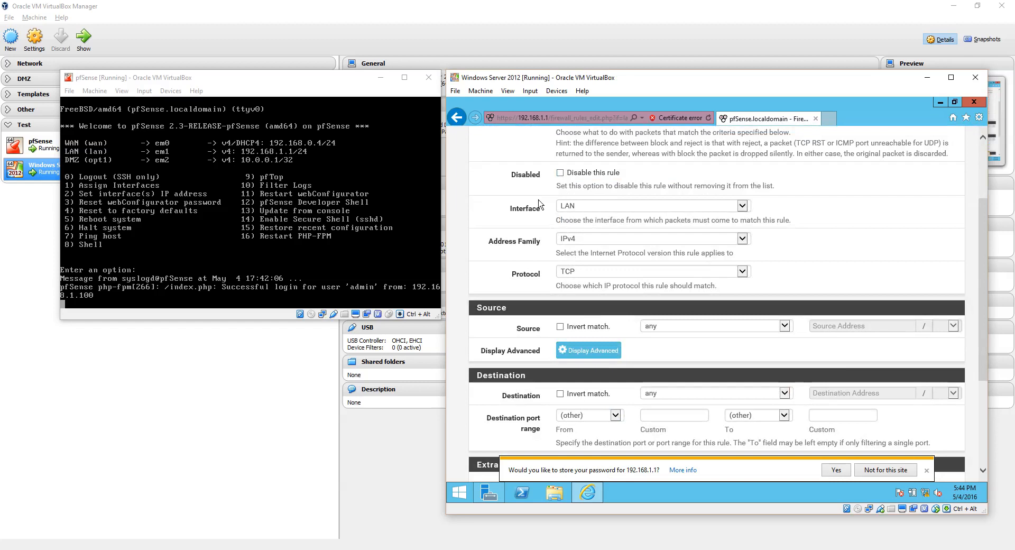
click(584, 273)
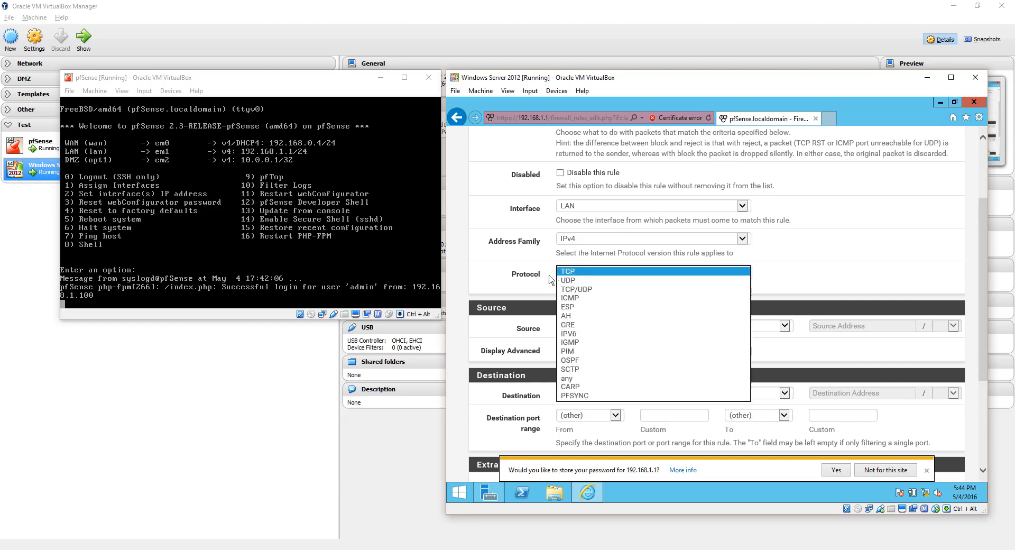
click(570, 298)
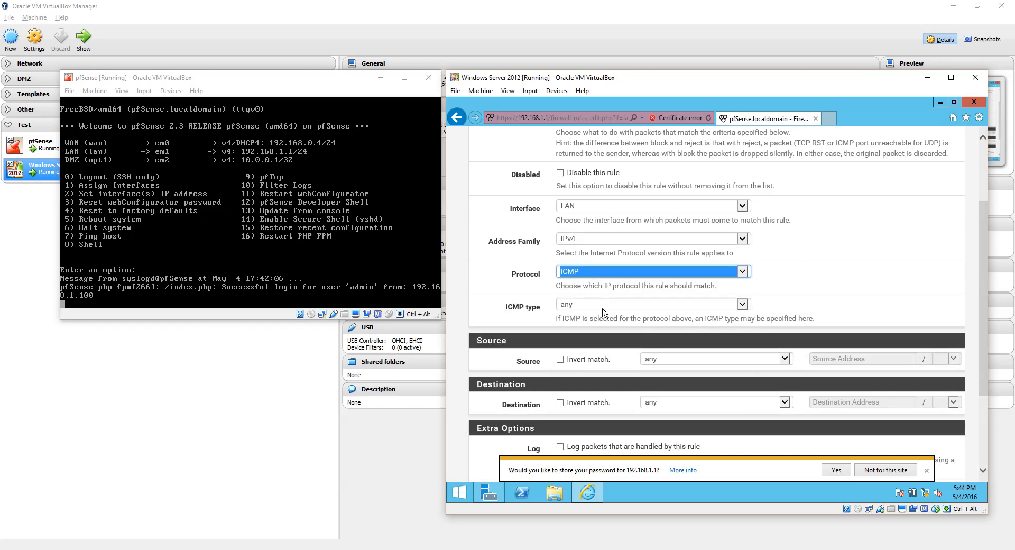
Set the ICMP rule's source to LAN net.
scroll(601, 309, down, 1)
click(671, 306)
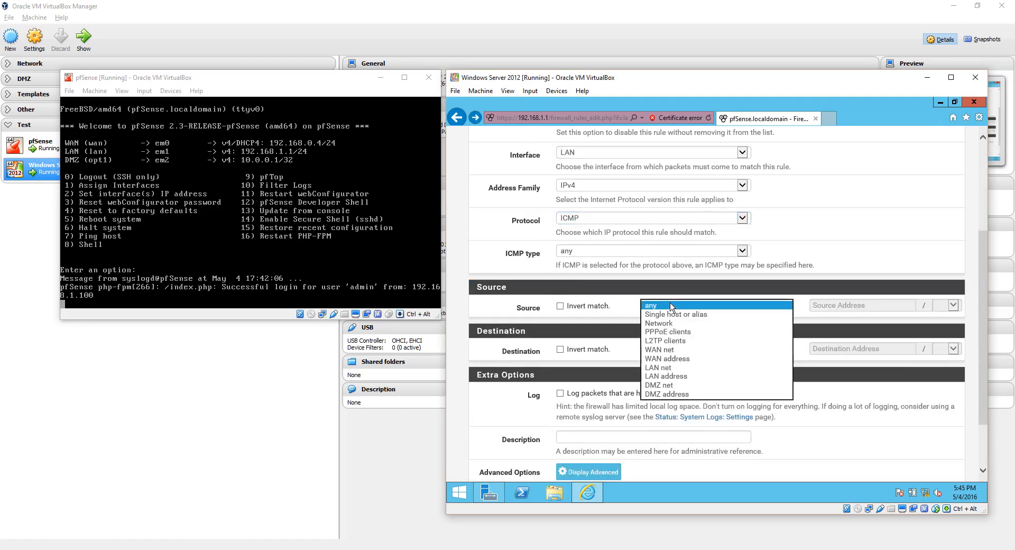
key(Down)
key(Down)
key(Down)
key(Down)
key(Down)
key(Down)
key(Down)
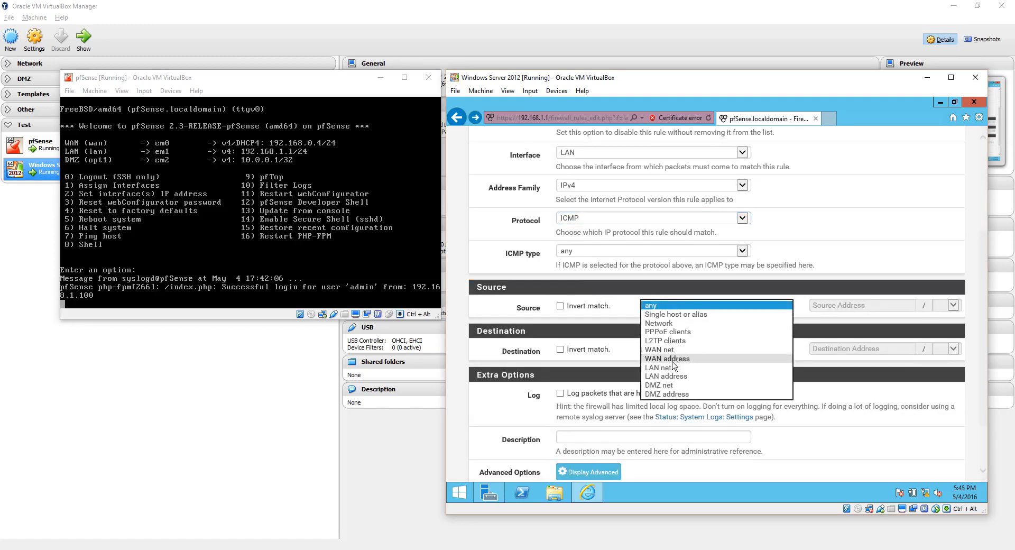
key(Return)
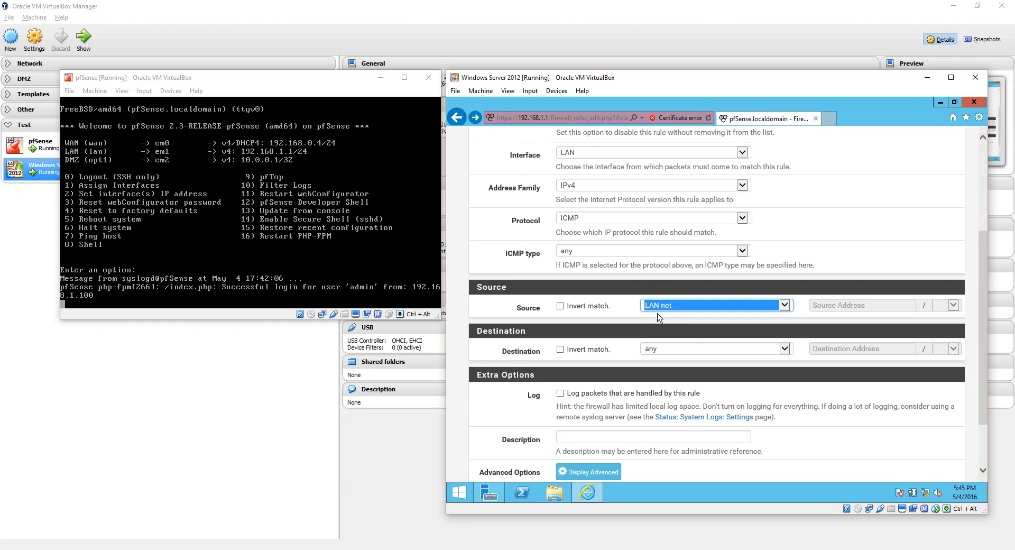
click(680, 307)
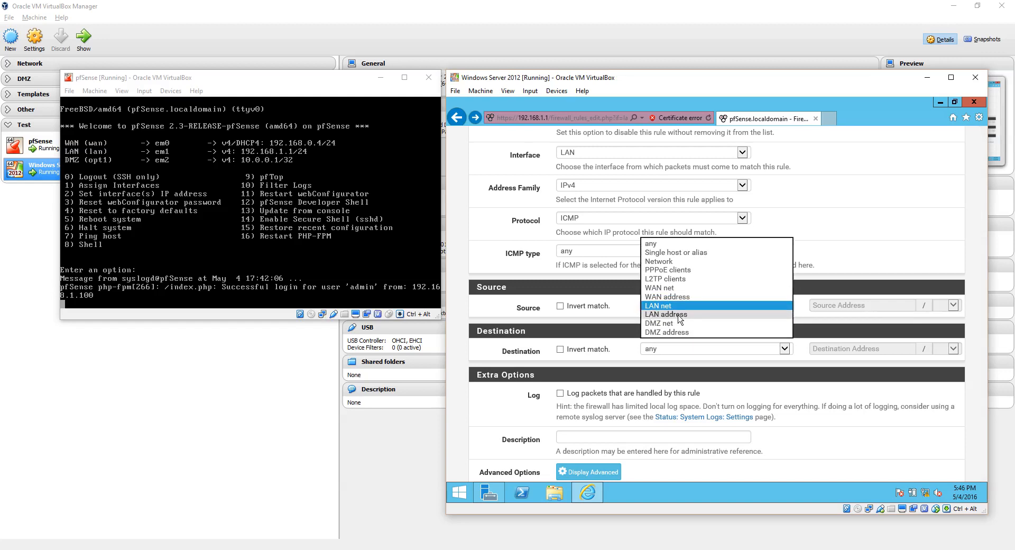
click(679, 305)
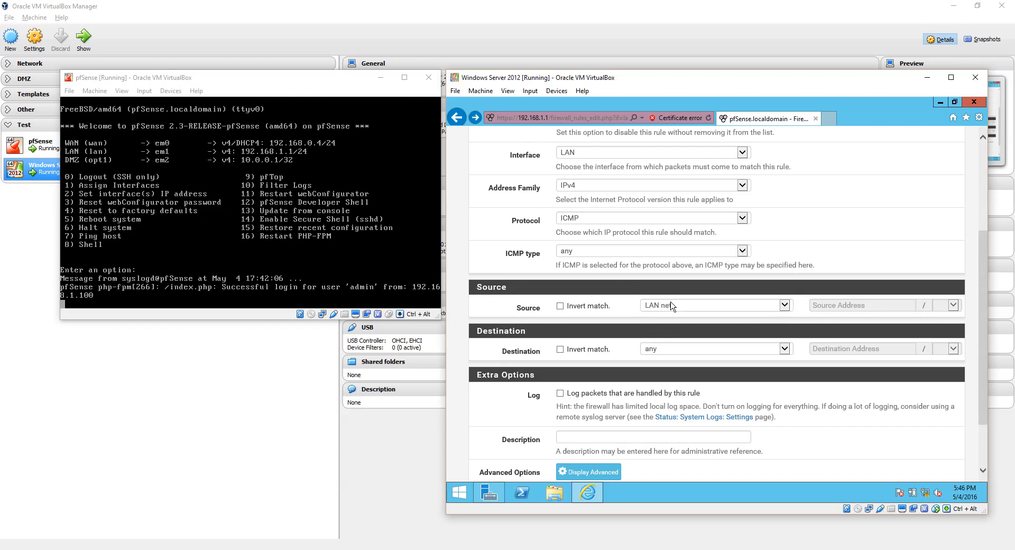
click(677, 308)
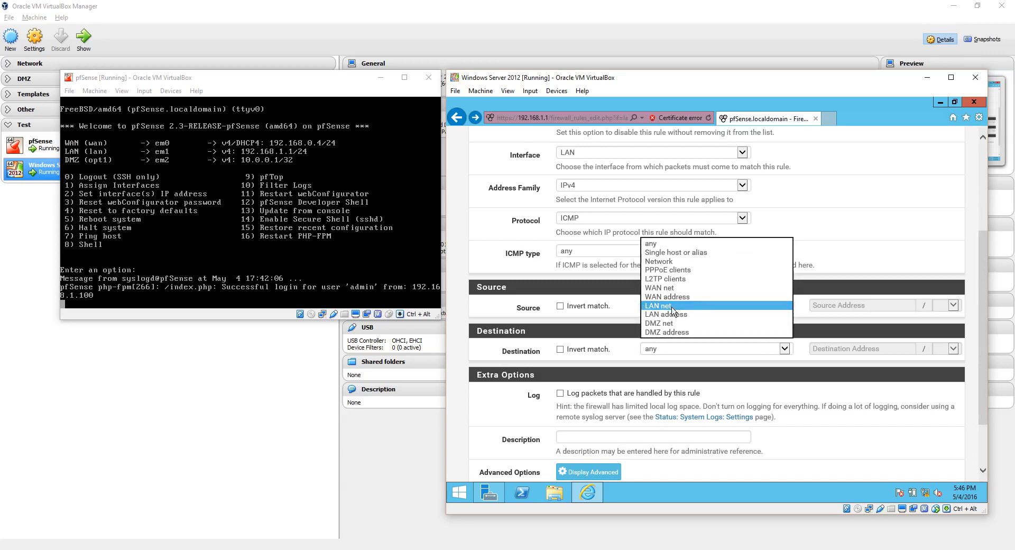
click(671, 306)
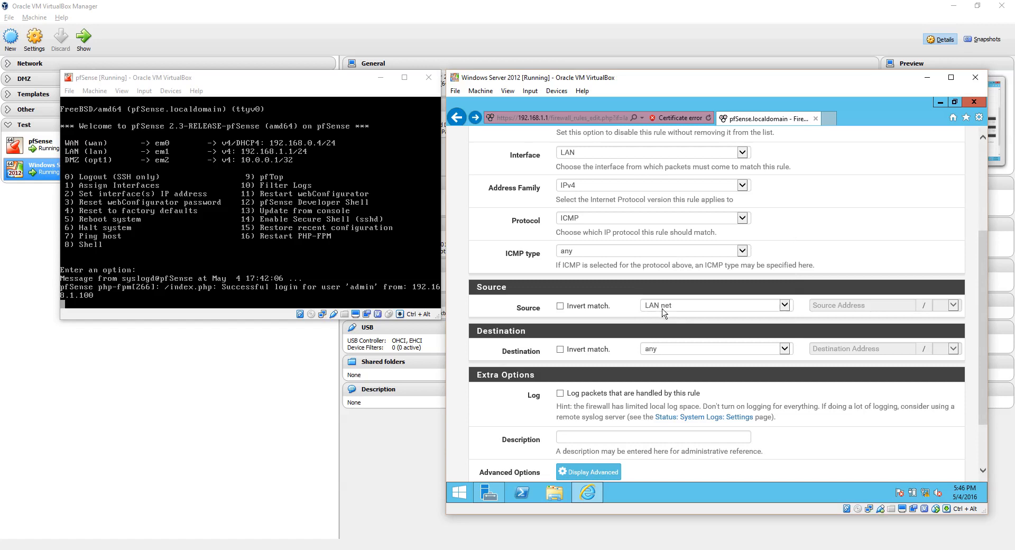
Save the ICMP rule with any destination and apply the firewall changes.
scroll(653, 349, down, 3)
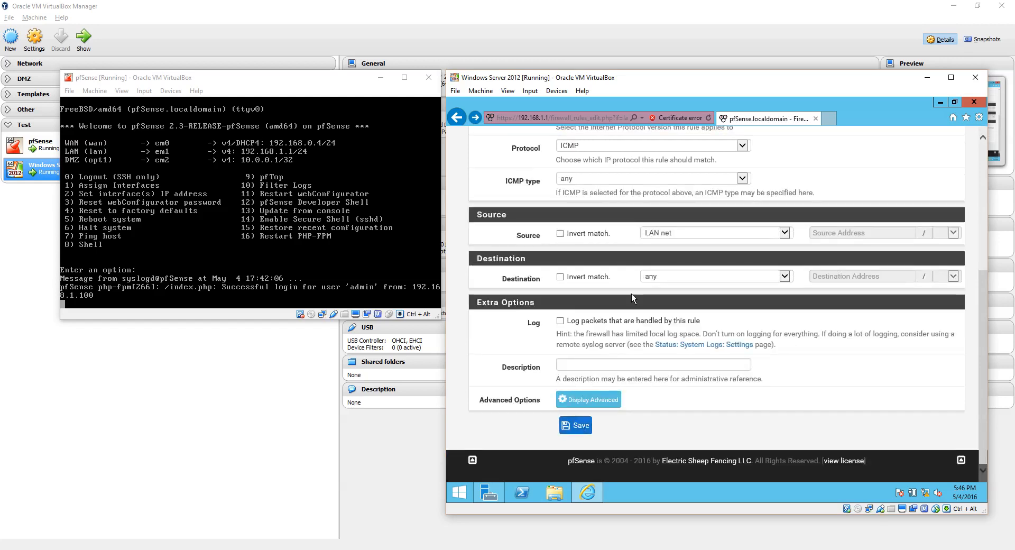
click(584, 428)
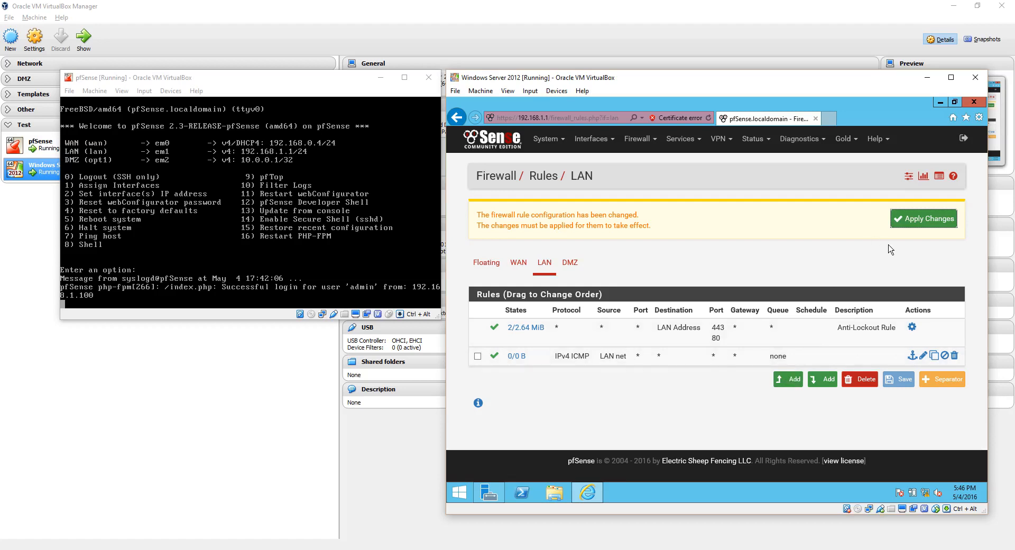
click(908, 225)
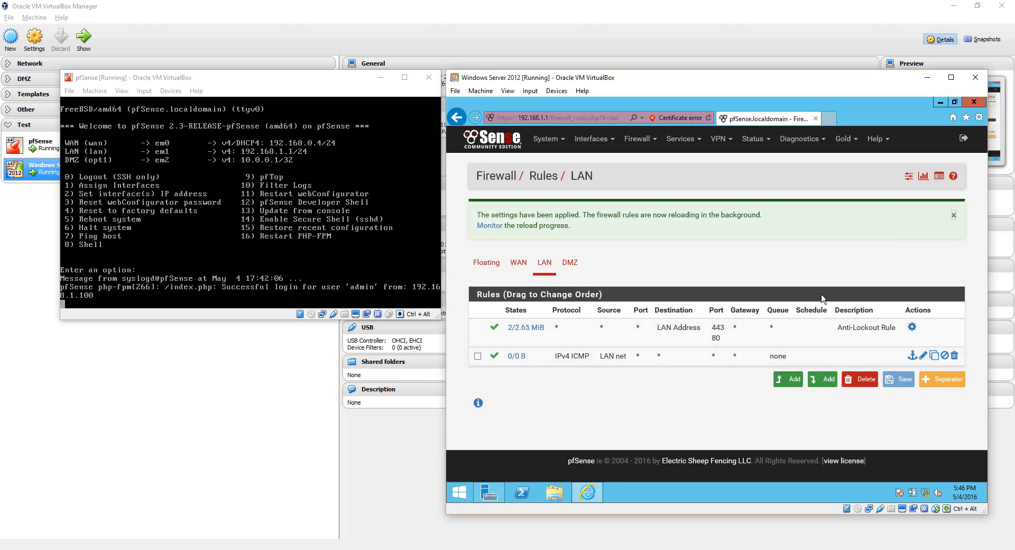
Start a new TCP pass rule at the end of the LAN rule list with LAN net as its source.
click(825, 385)
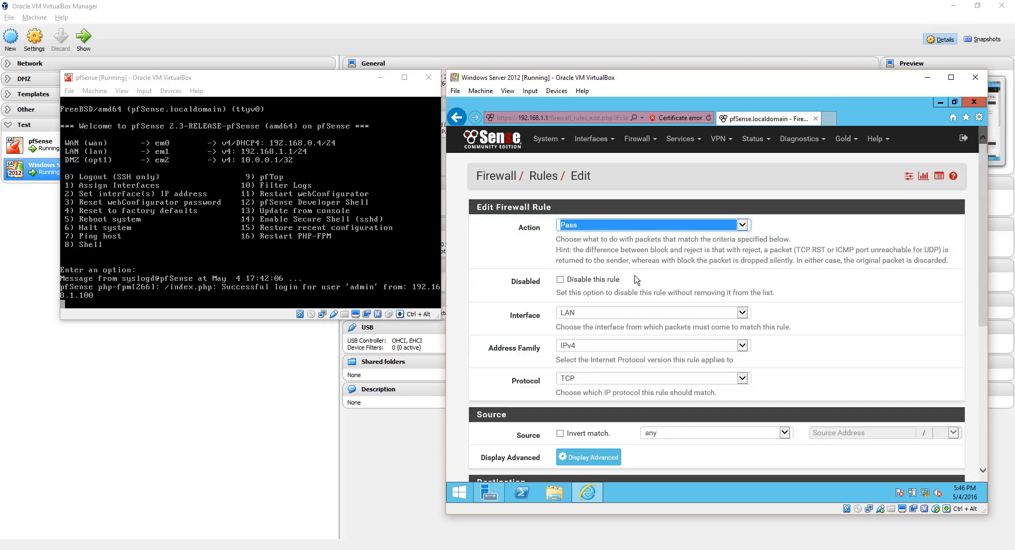
scroll(594, 314, down, 1)
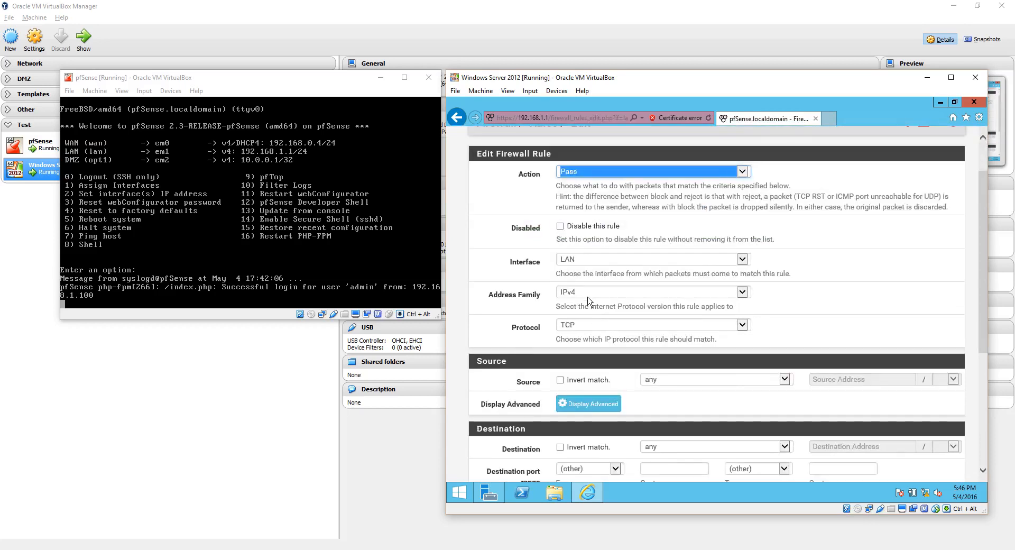
click(587, 326)
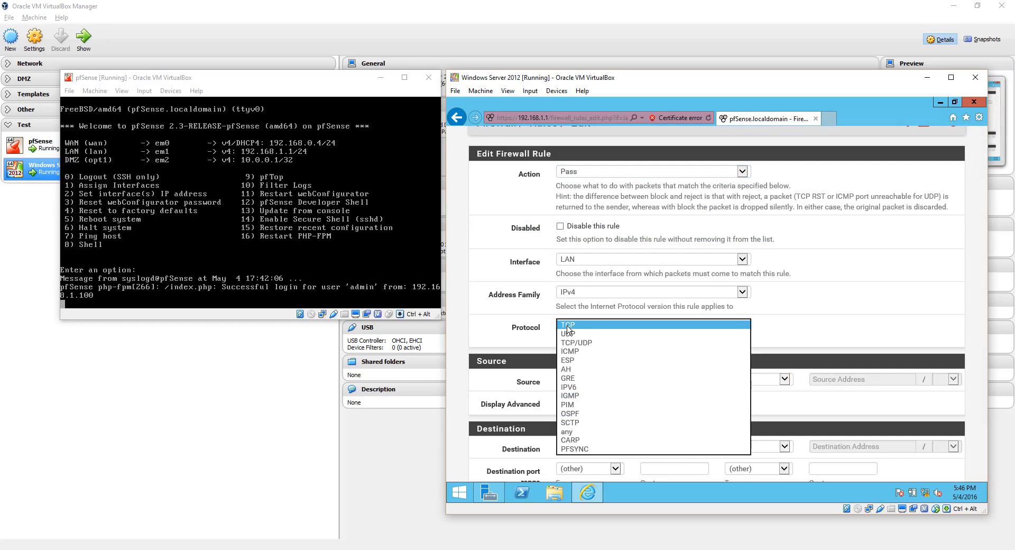
click(540, 312)
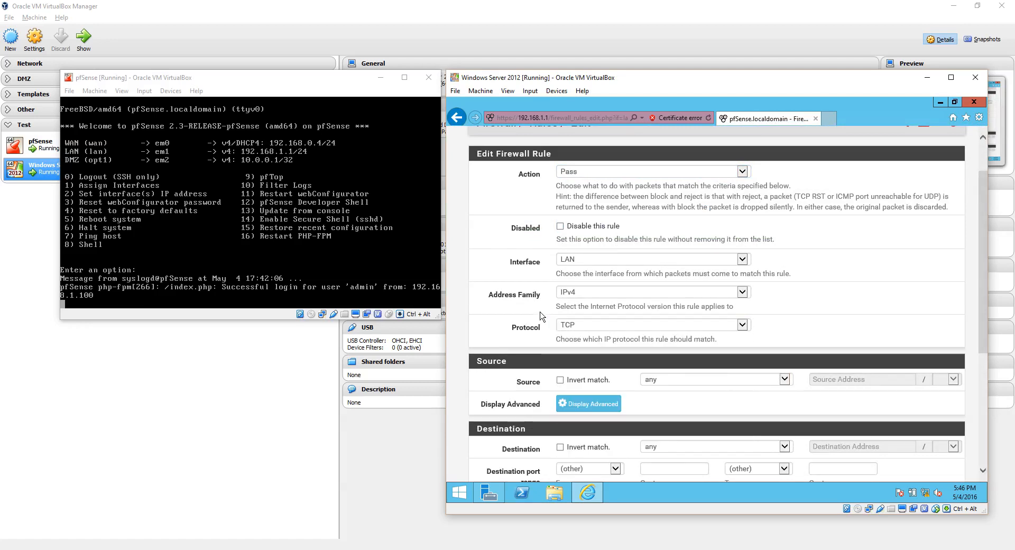
scroll(540, 316, down, 1)
click(657, 327)
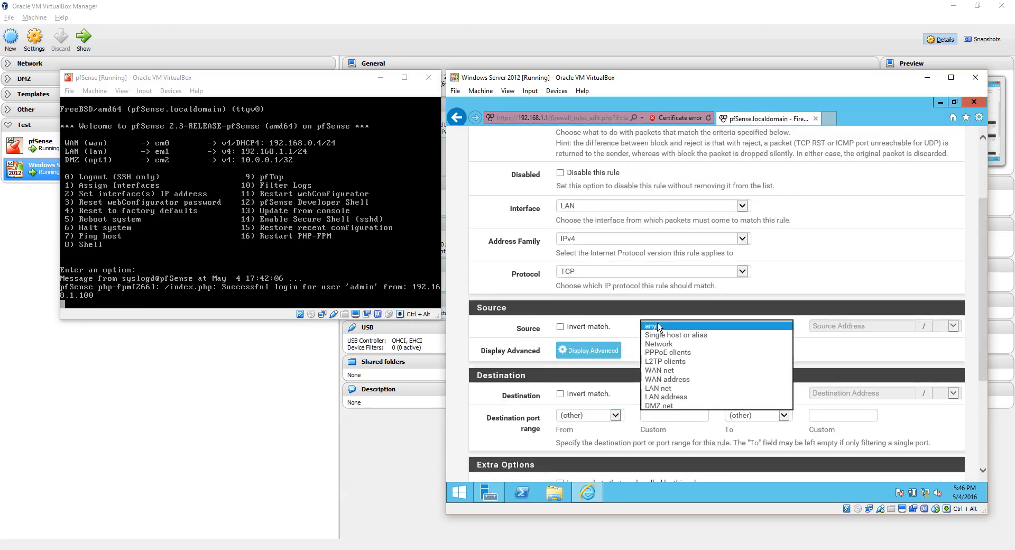
click(657, 388)
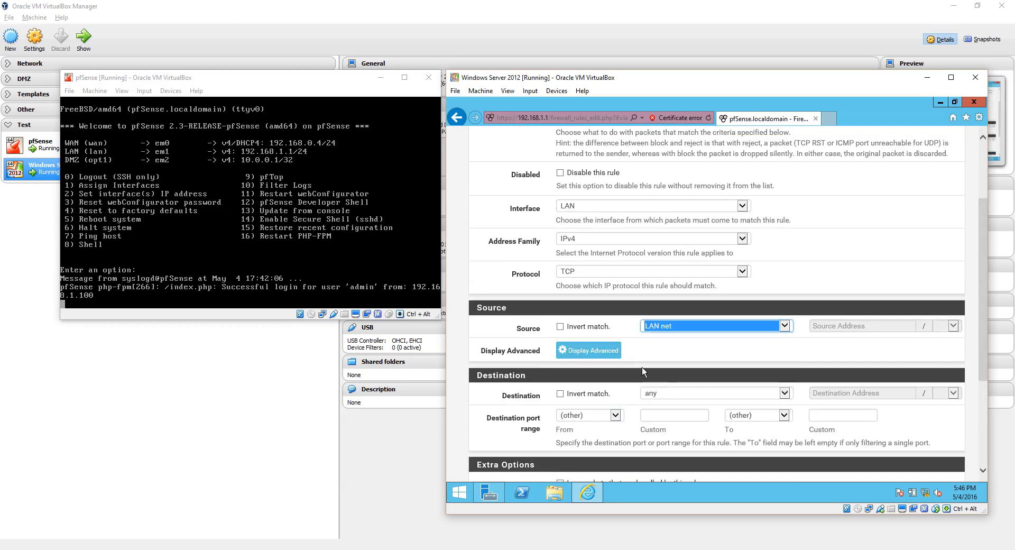
Save the TCP rule with custom destination port 22 and any destination, and apply the firewall changes.
scroll(641, 366, down, 1)
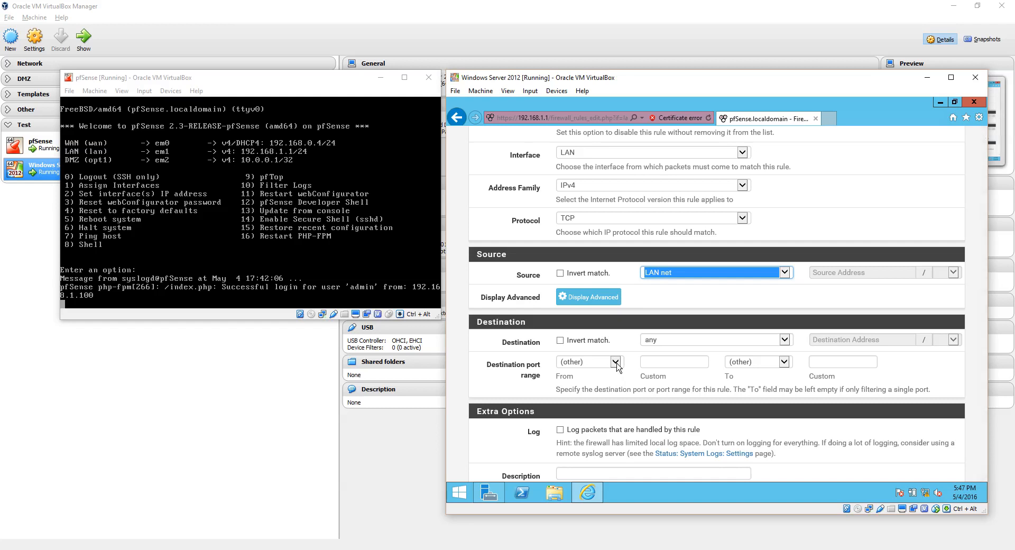
click(616, 362)
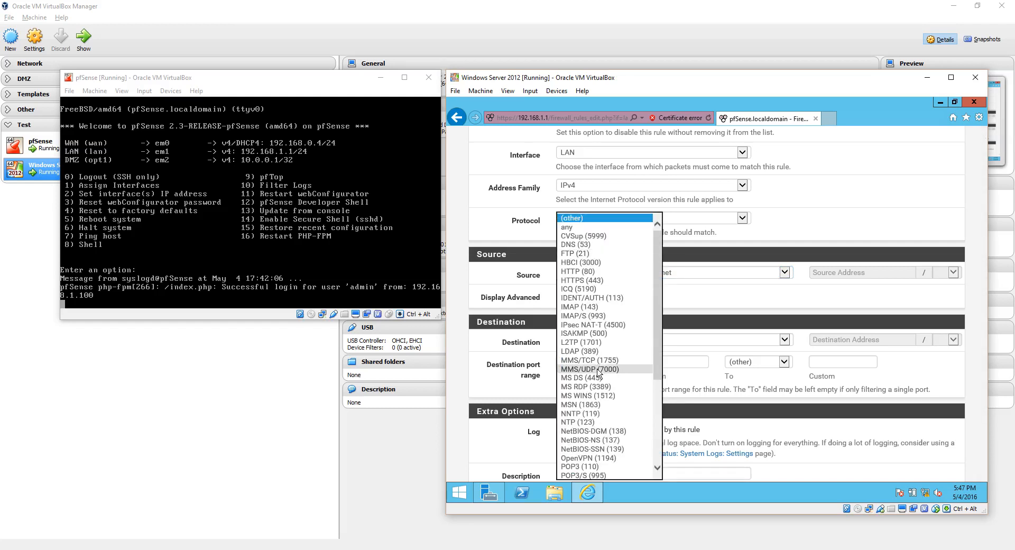
scroll(597, 370, down, 3)
scroll(597, 370, up, 3)
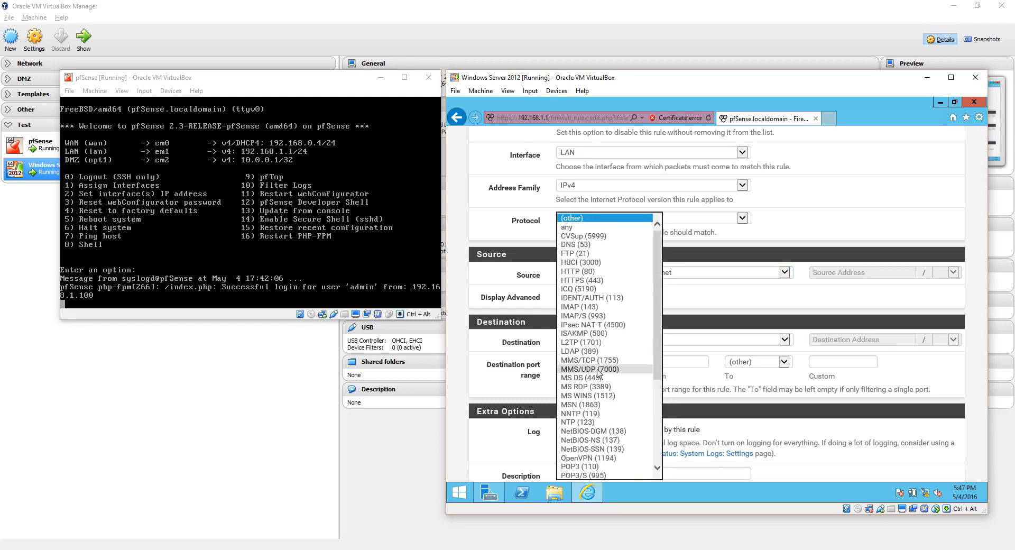
click(589, 219)
click(655, 361)
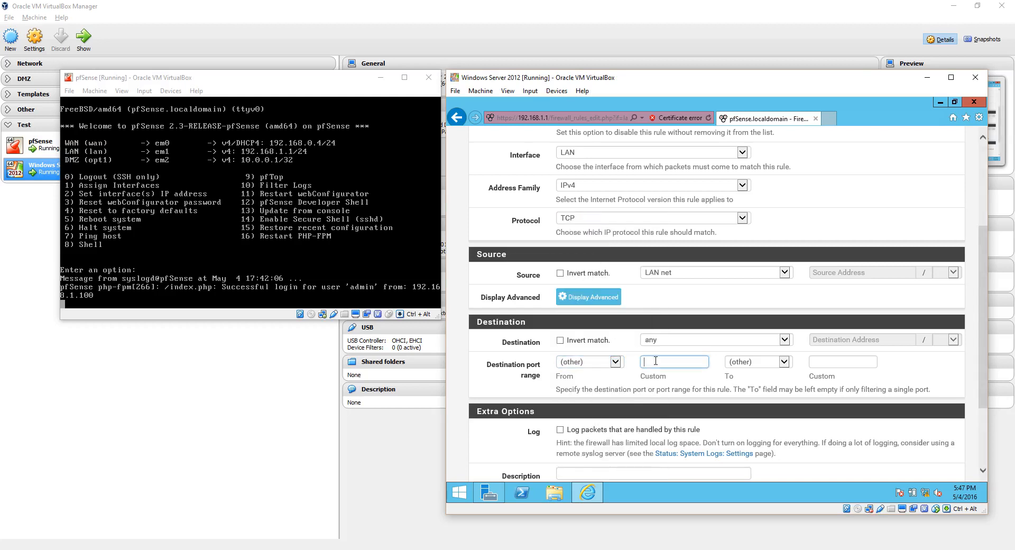
text(22)
scroll(685, 379, down, 2)
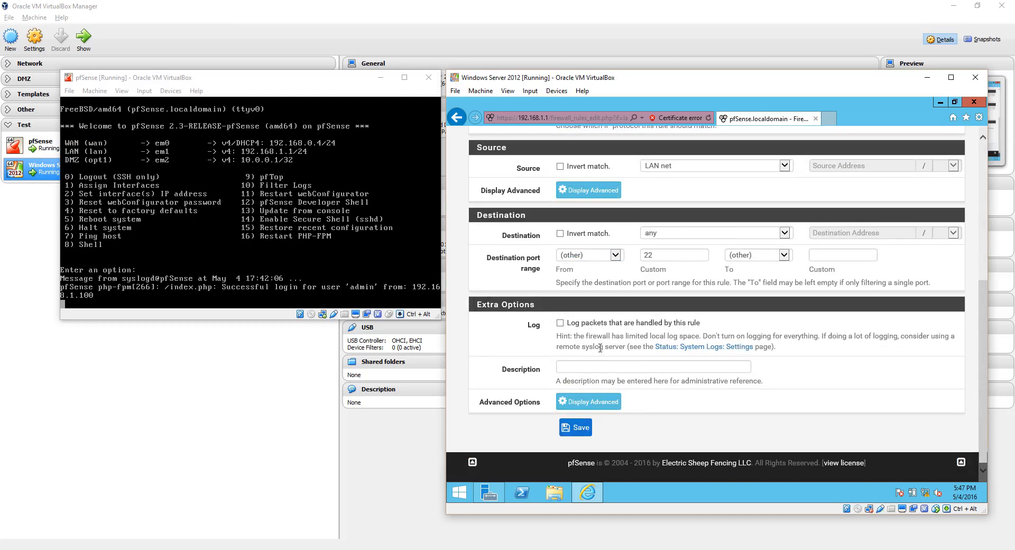
click(584, 432)
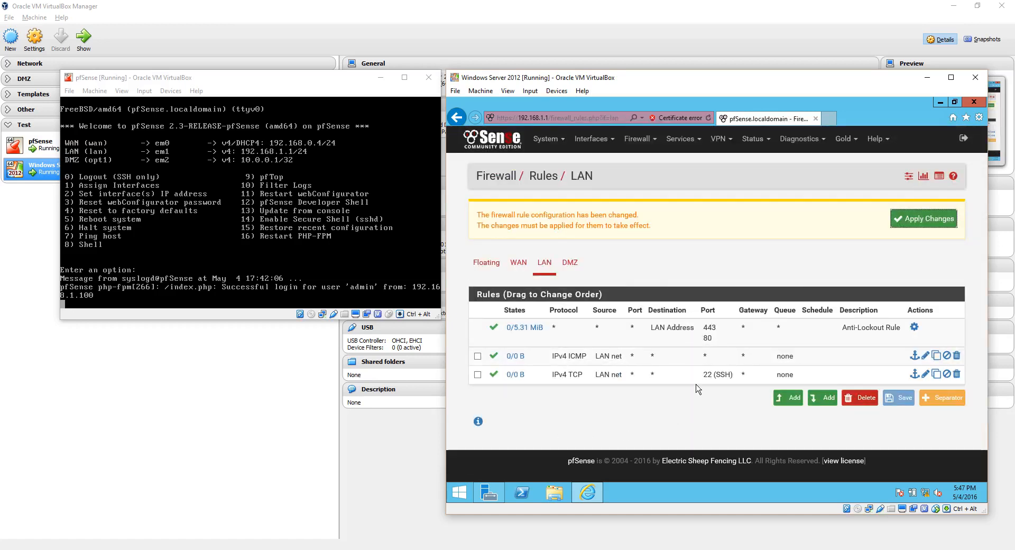
click(909, 220)
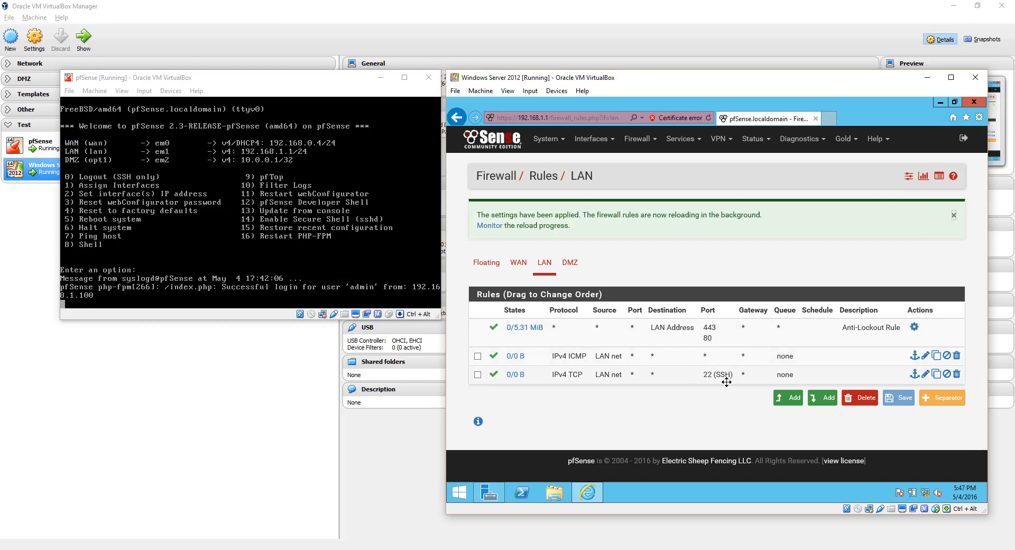
Duplicate the SSH rule as a rule for destination port DNS (53) and apply the firewall changes.
click(937, 374)
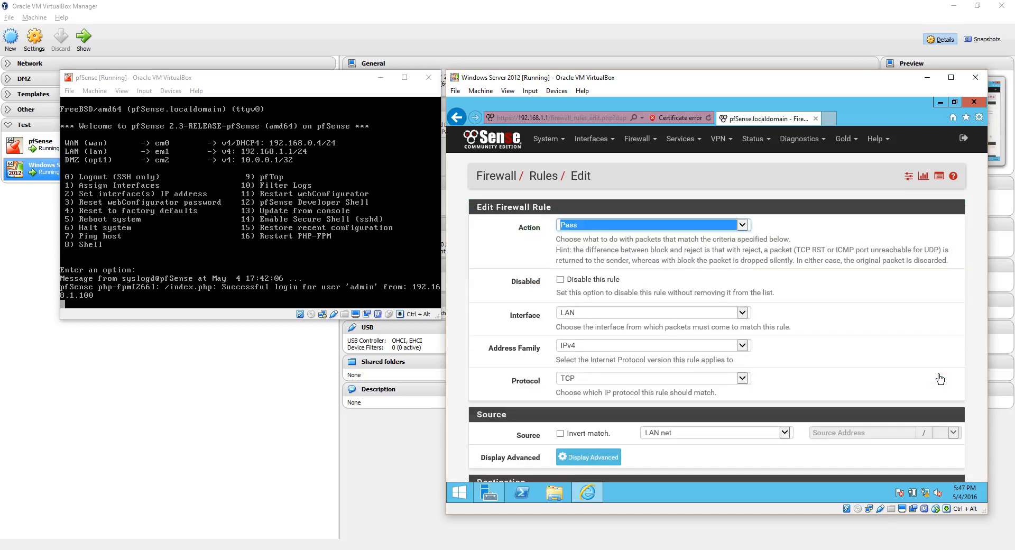
scroll(668, 300, down, 4)
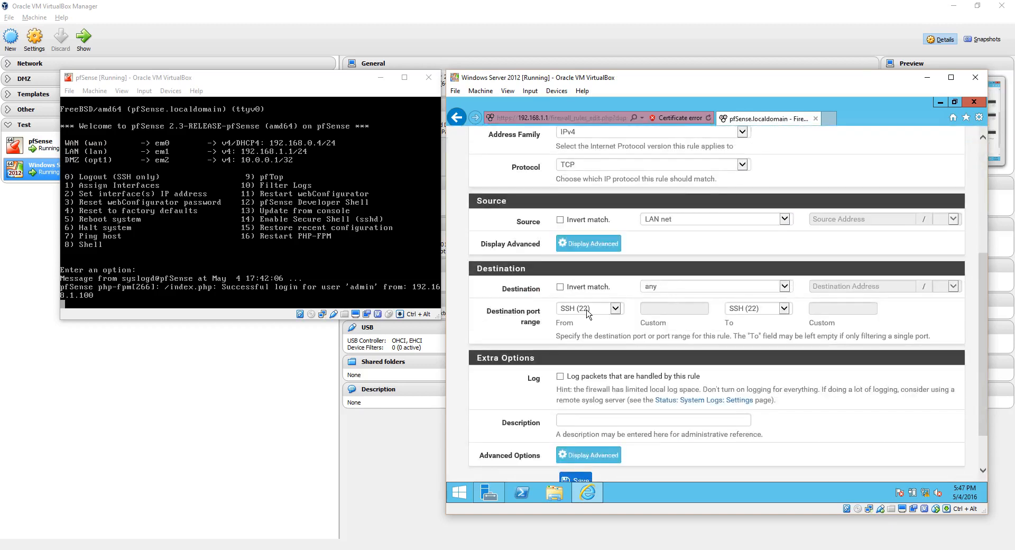
click(608, 309)
scroll(607, 309, up, 5)
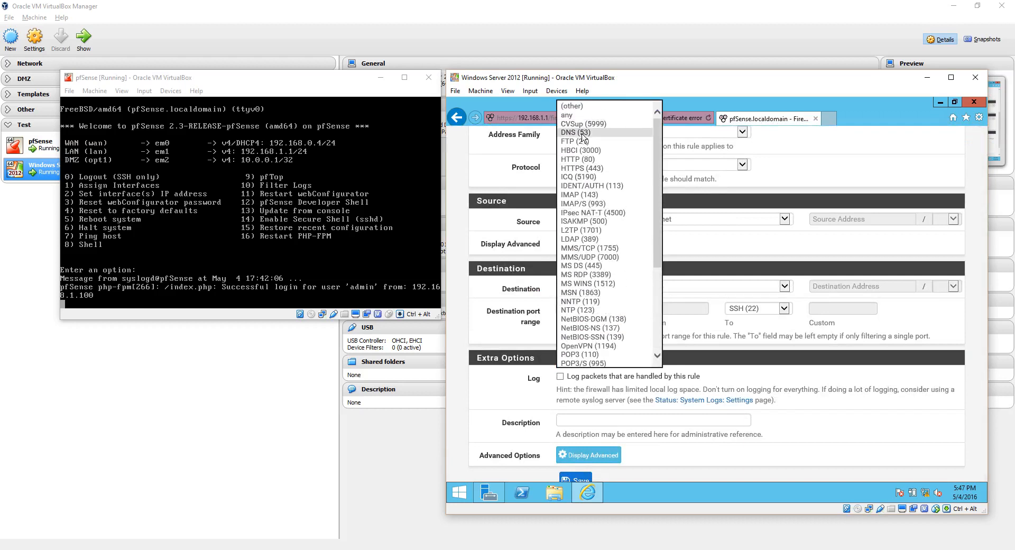
click(583, 133)
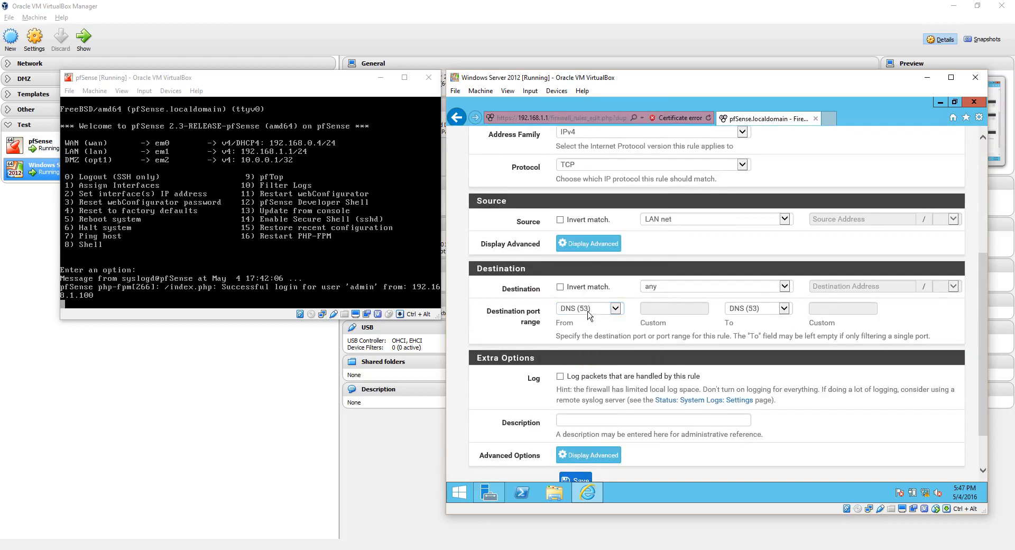
click(581, 478)
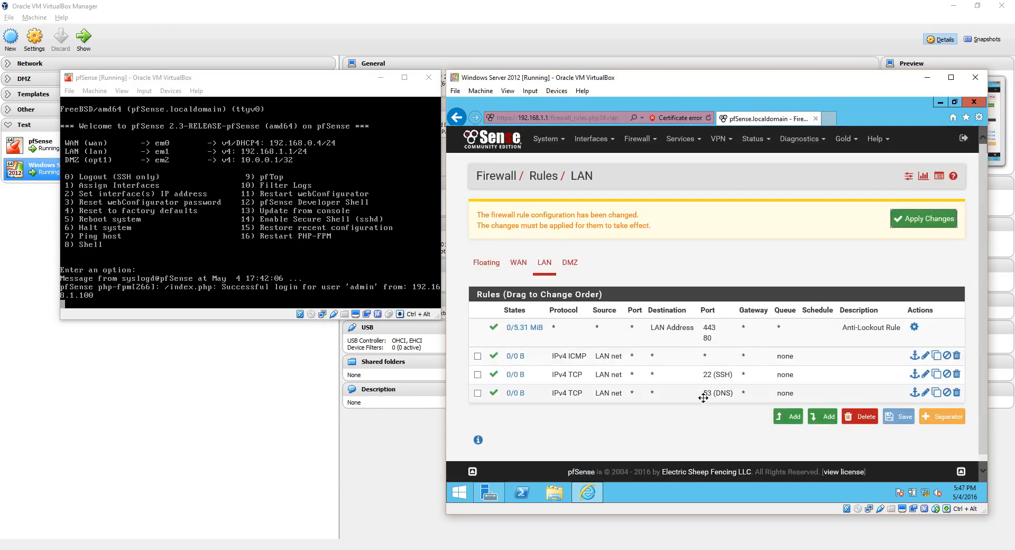
click(909, 220)
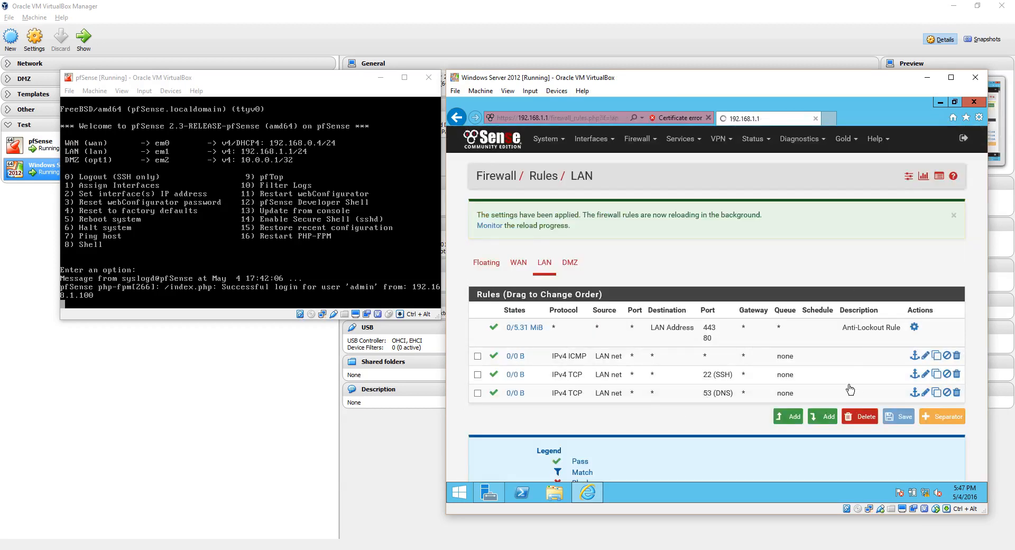
Duplicate the DNS rule as a rule for destination port HTTP (80) and apply the firewall changes.
click(937, 342)
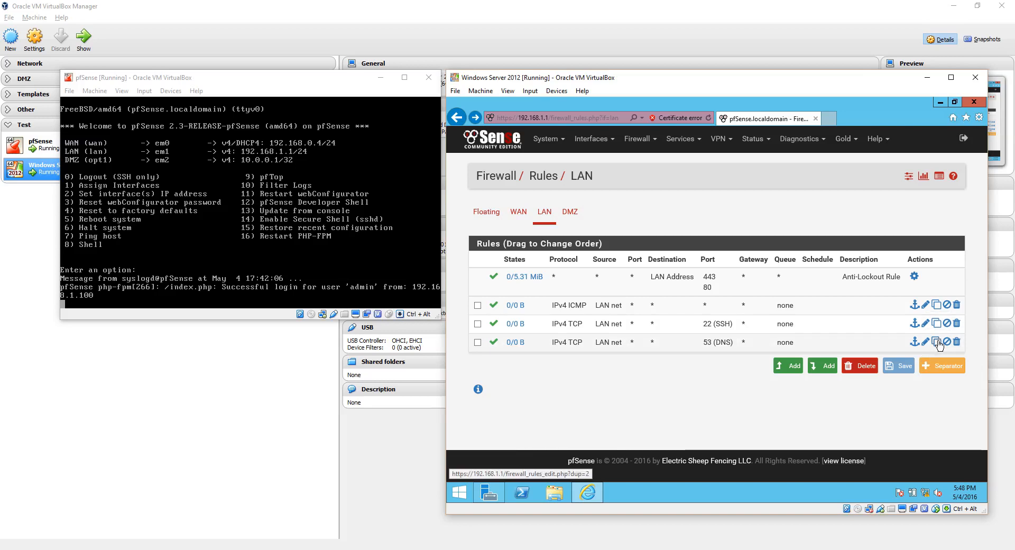
scroll(690, 351, down, 6)
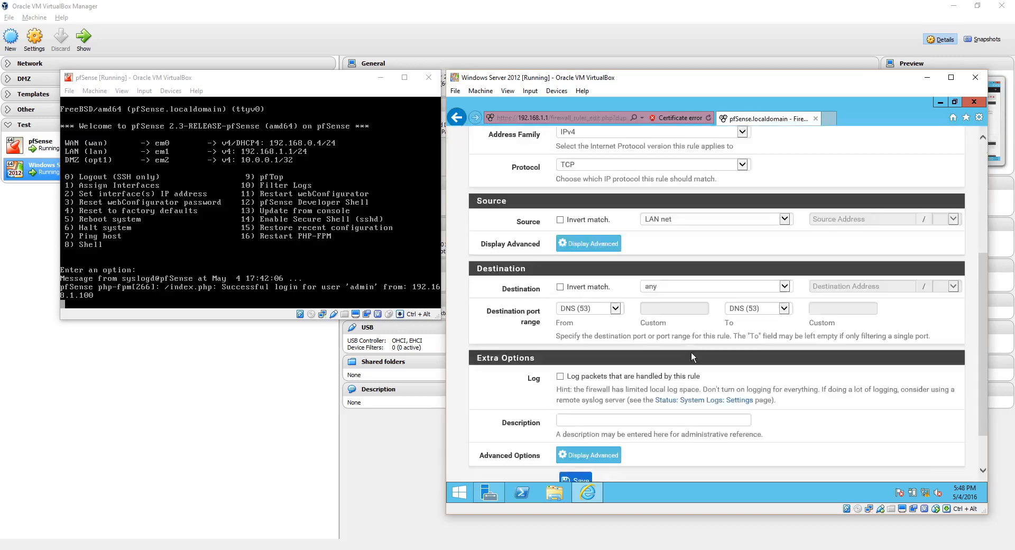
click(608, 254)
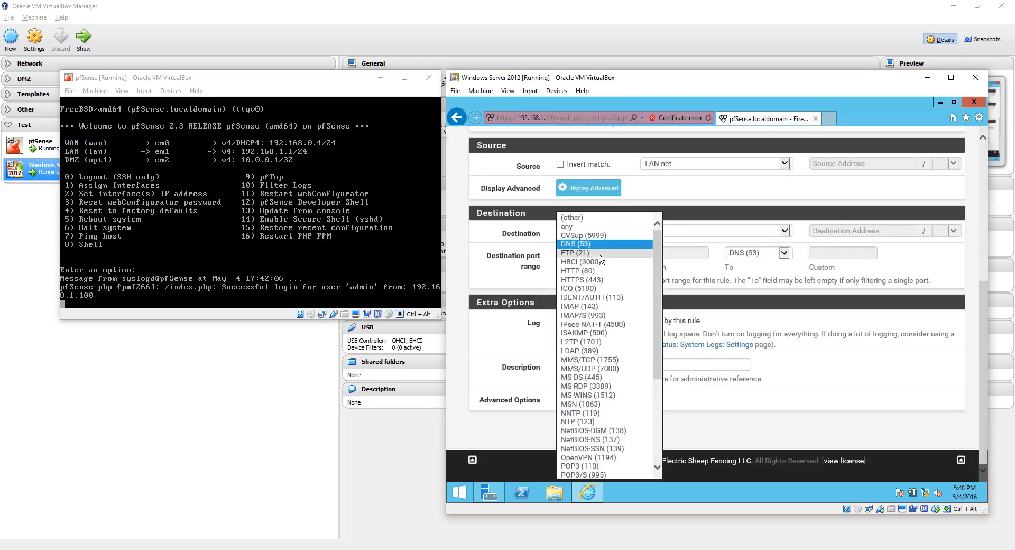
click(597, 271)
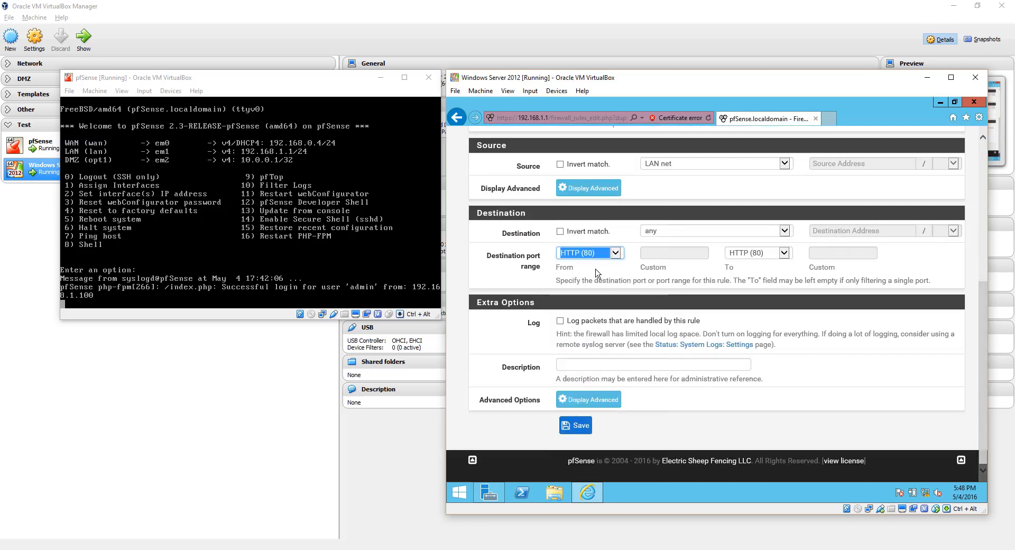
click(584, 425)
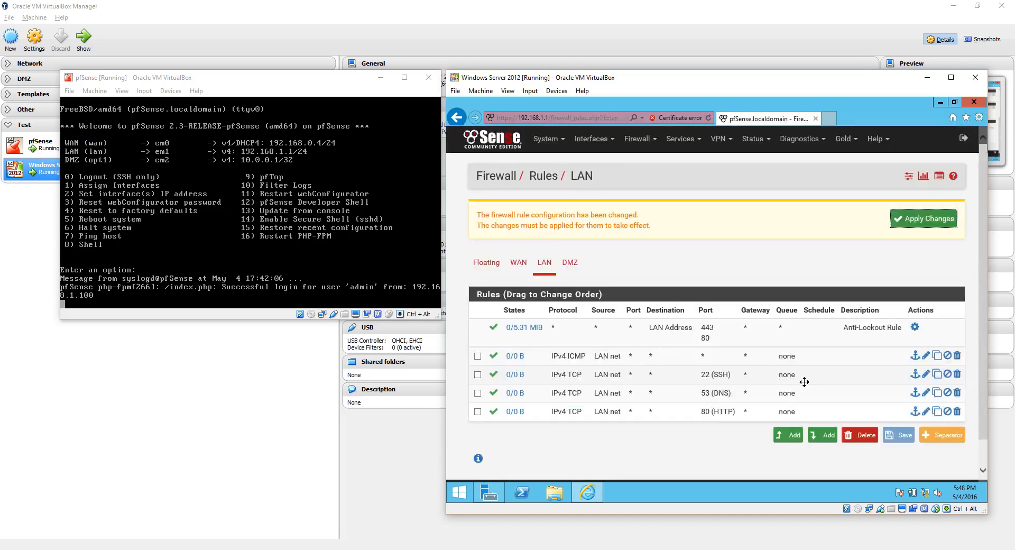
click(894, 222)
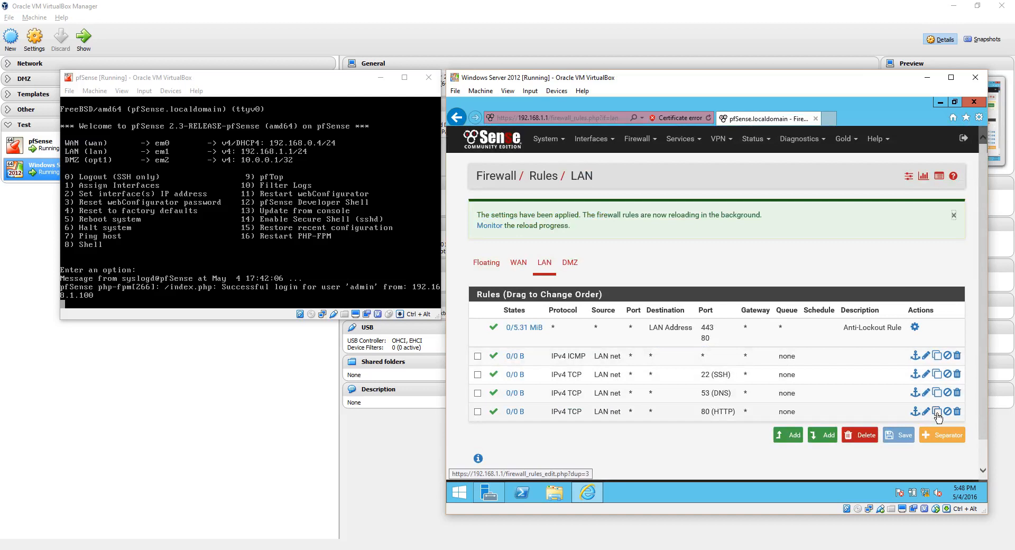
Duplicate the HTTP rule as a rule for destination port HTTPS (443) and apply the firewall changes.
click(936, 413)
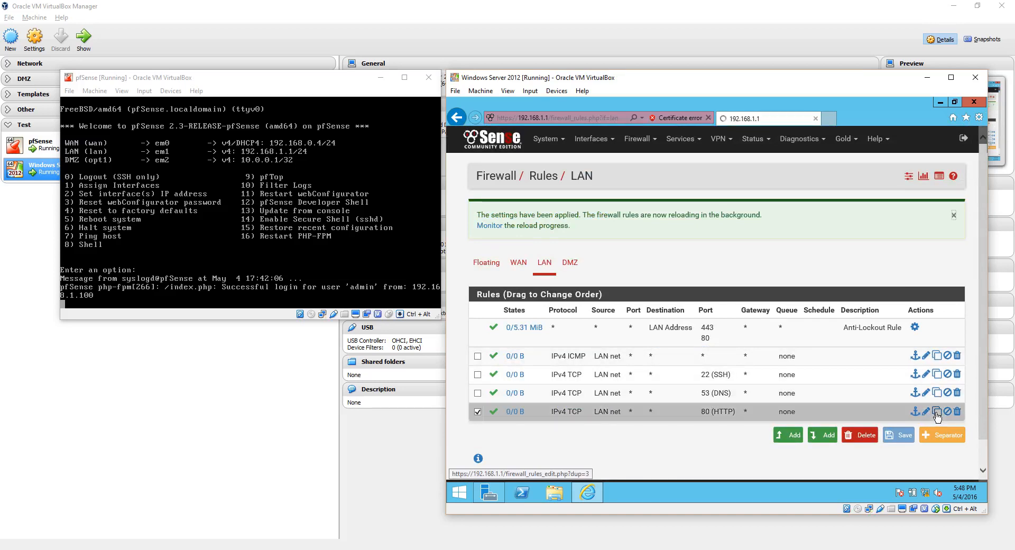
scroll(638, 351, down, 4)
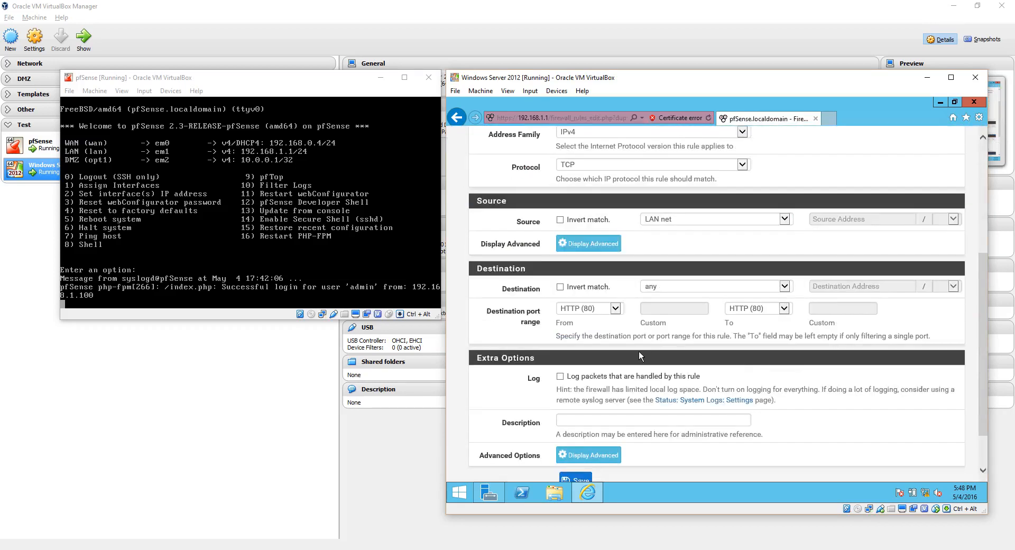
click(603, 313)
scroll(594, 288, down, 1)
click(595, 288)
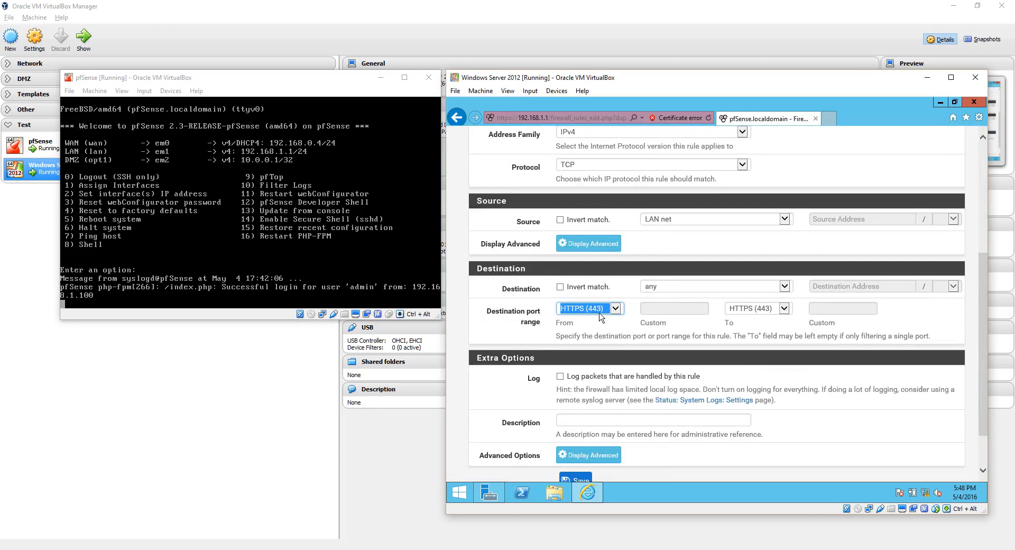
scroll(608, 349, down, 1)
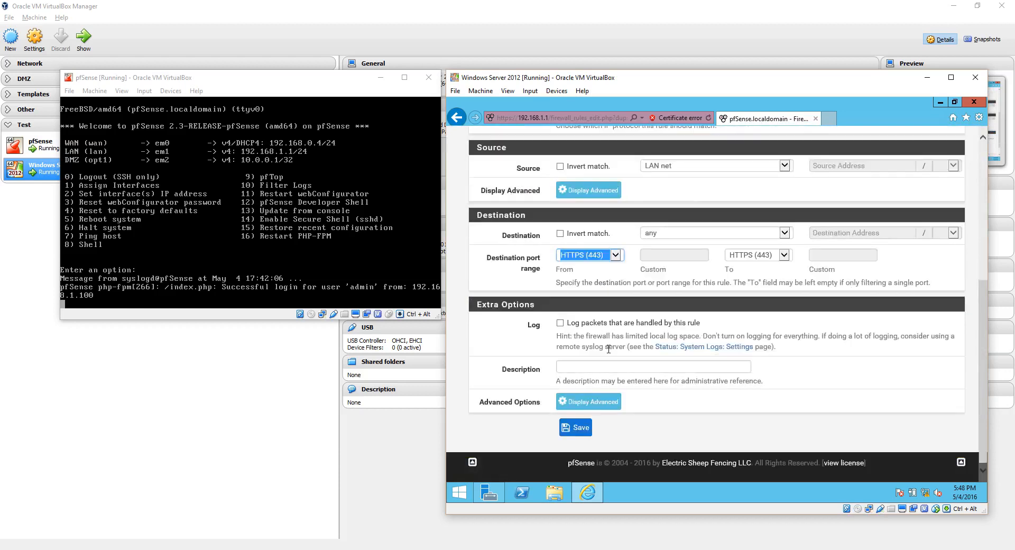
click(583, 429)
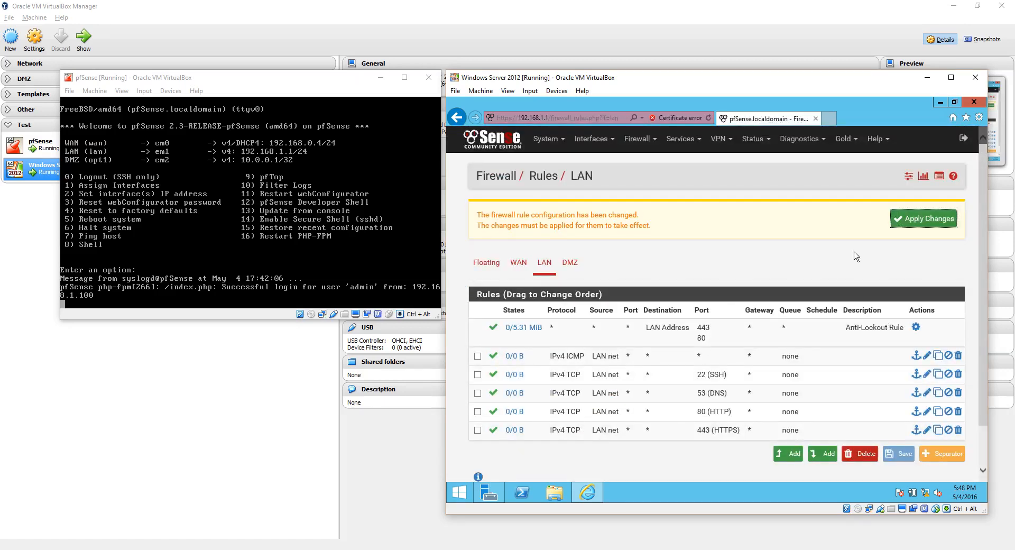
click(923, 219)
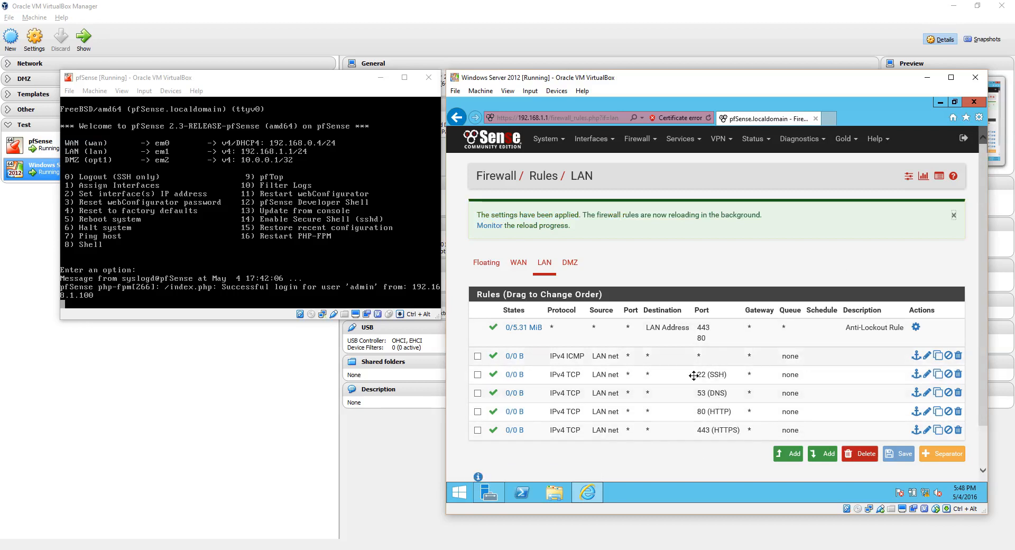
Start a new pass rule at the beginning of the DMZ interface's rule list and set its protocol to ICMP.
click(573, 265)
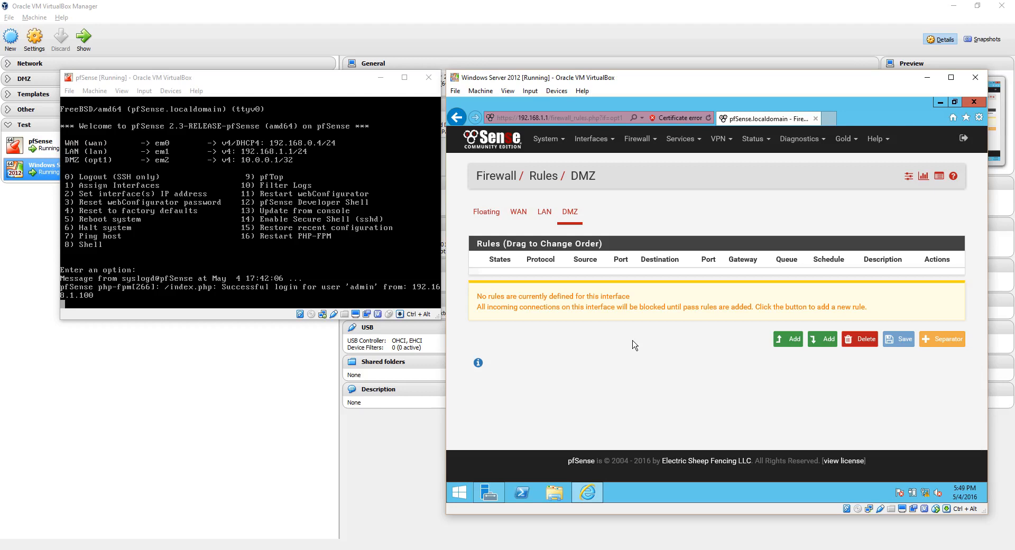
click(780, 341)
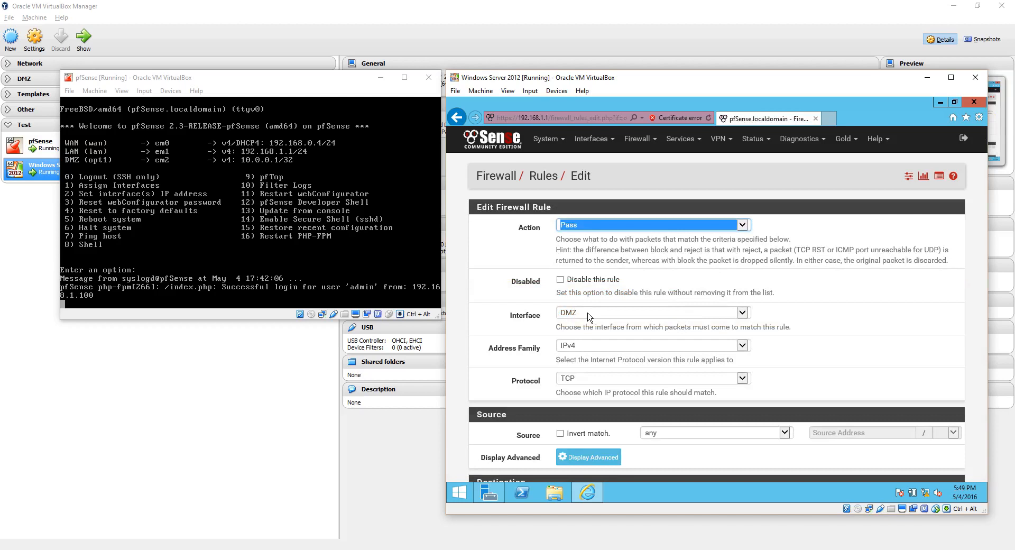
click(580, 378)
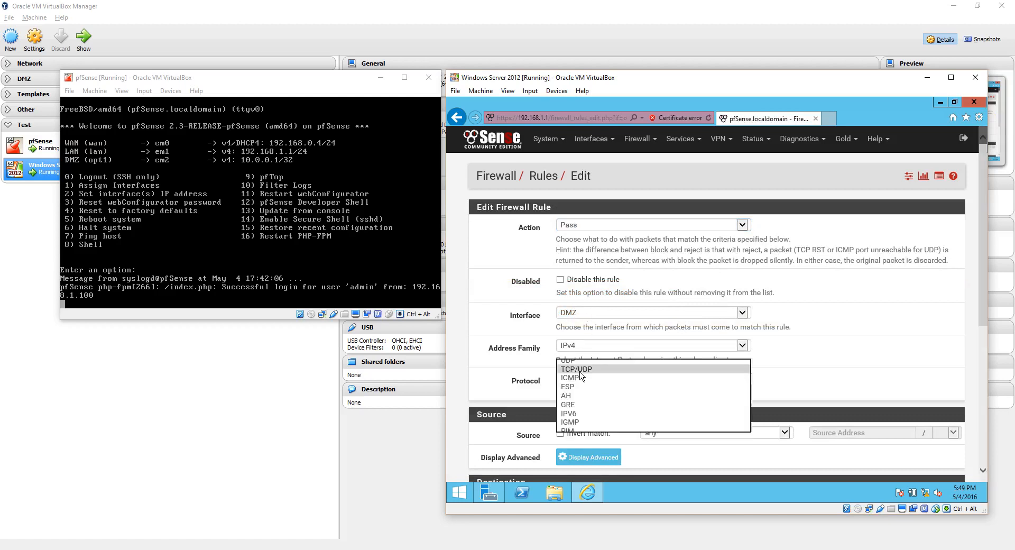
click(577, 370)
click(578, 377)
click(580, 370)
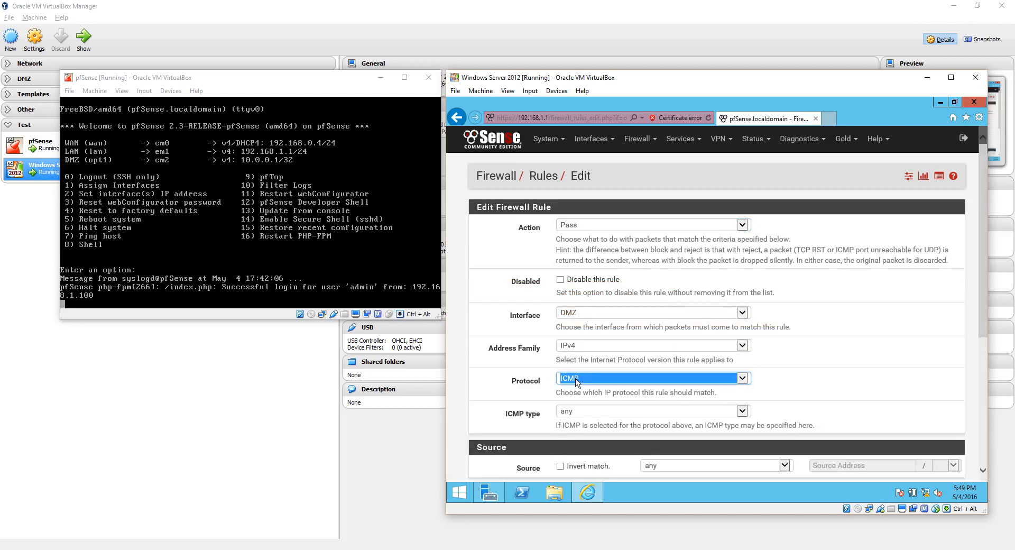
Keep DMZ as the ICMP rule's interface and set its source to DMZ net.
click(822, 373)
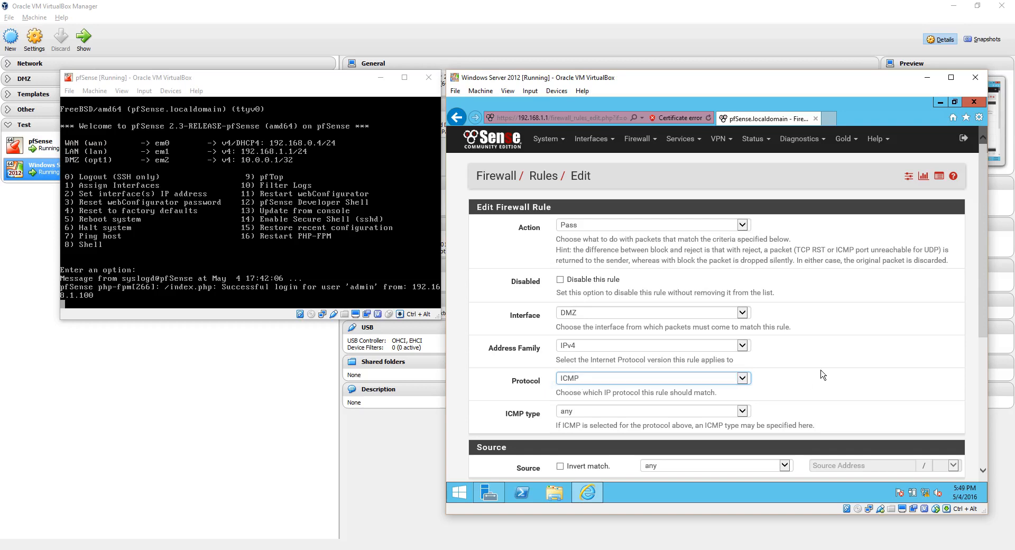
scroll(645, 346, down, 2)
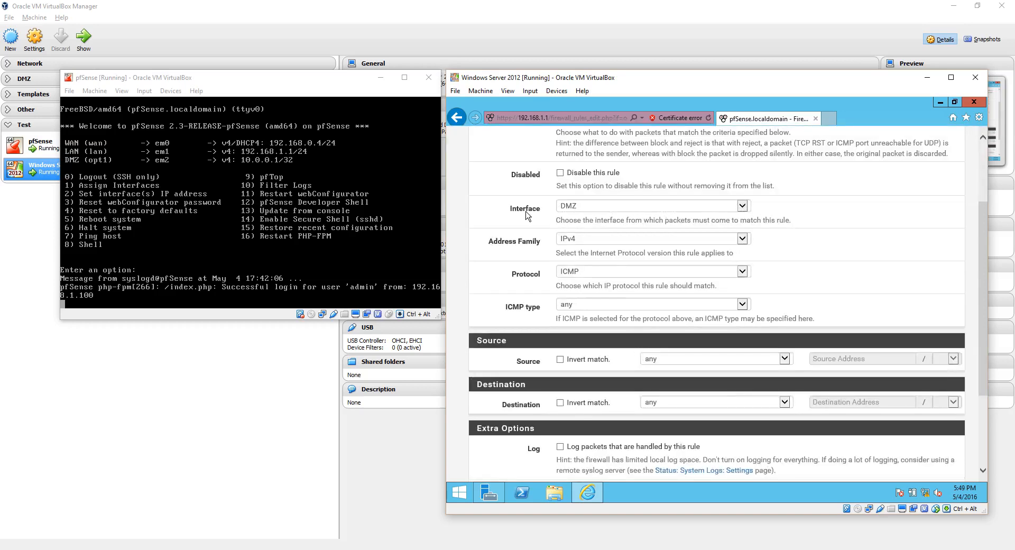
click(556, 207)
click(582, 209)
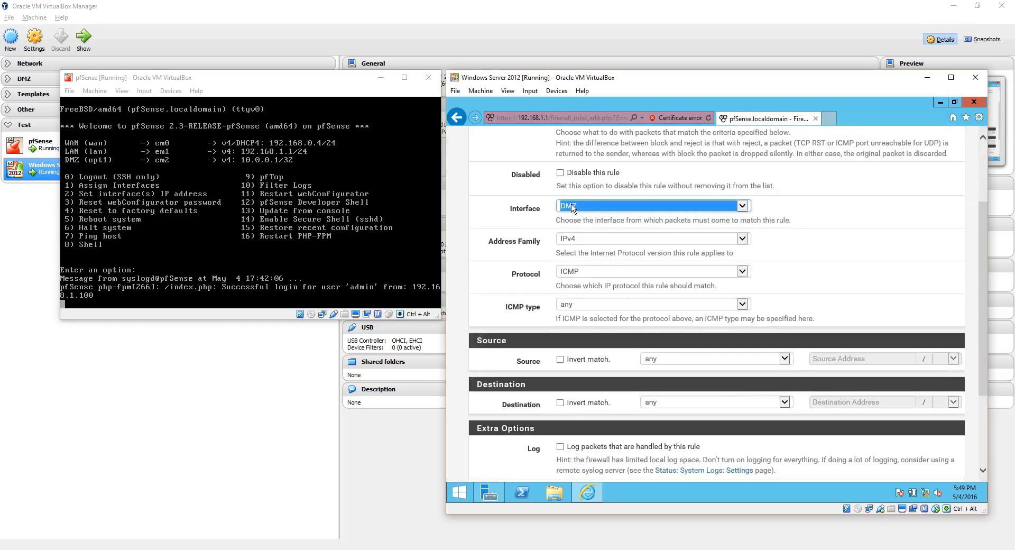
click(573, 207)
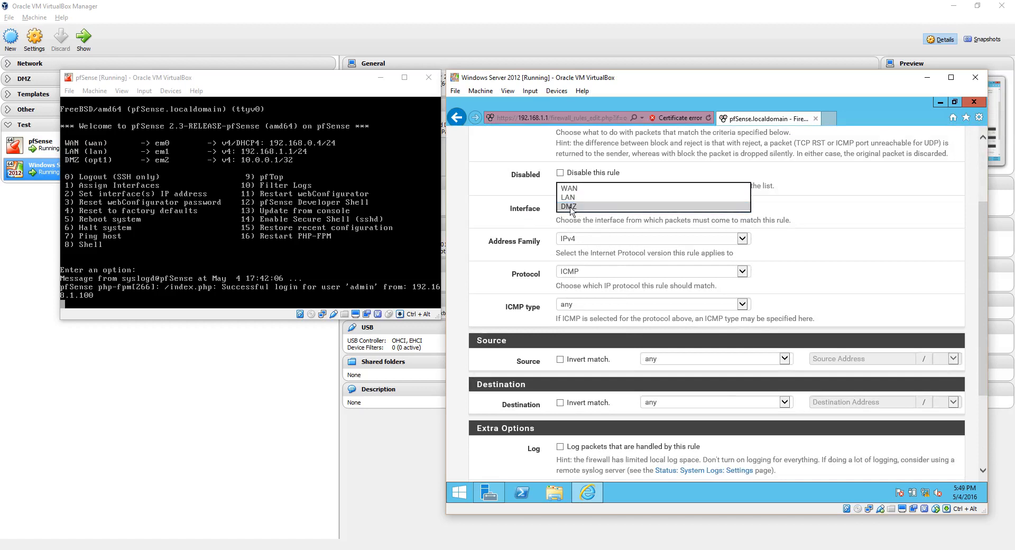
click(571, 206)
scroll(608, 312, down, 1)
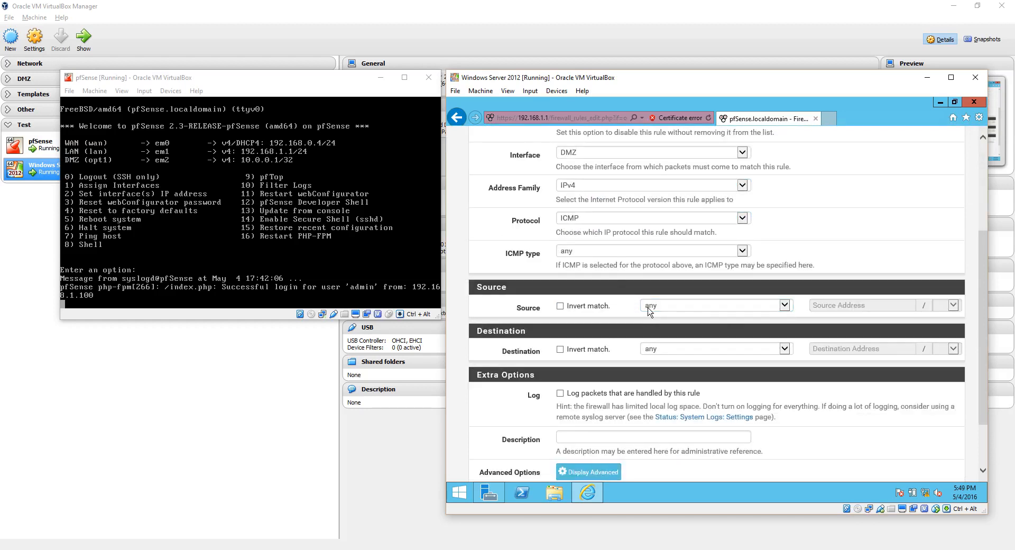
click(658, 309)
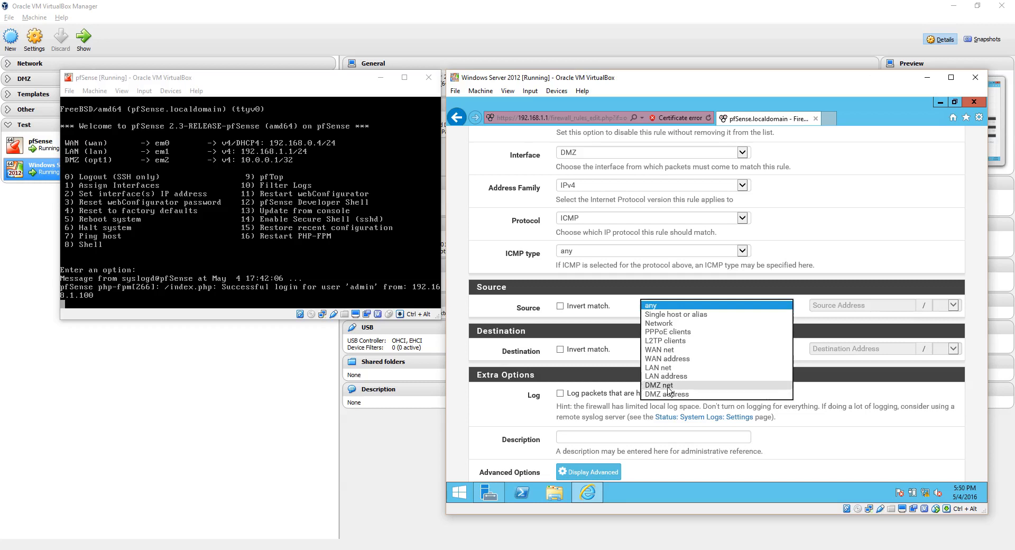
click(669, 386)
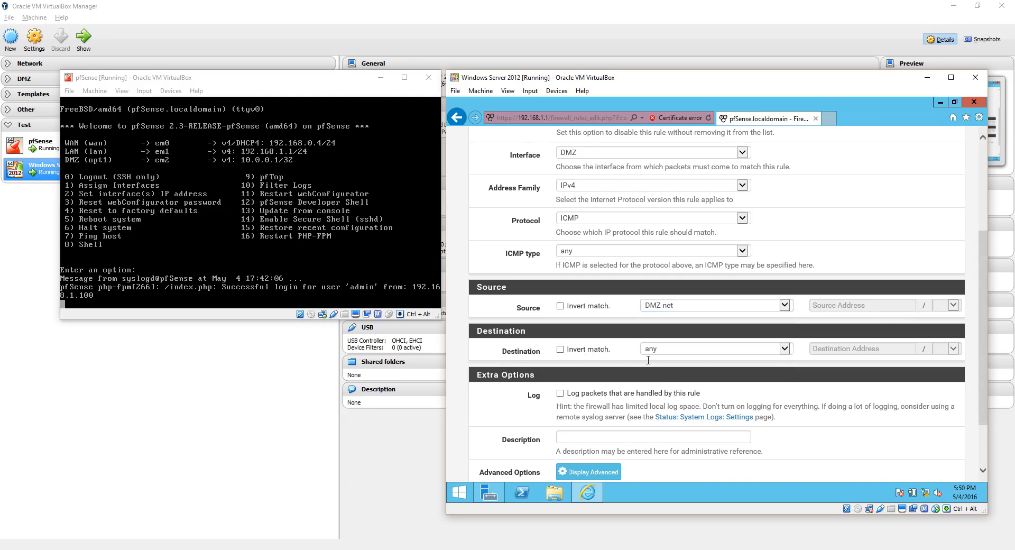
Save the DMZ ICMP rule and apply the firewall changes.
scroll(648, 360, down, 1)
click(581, 431)
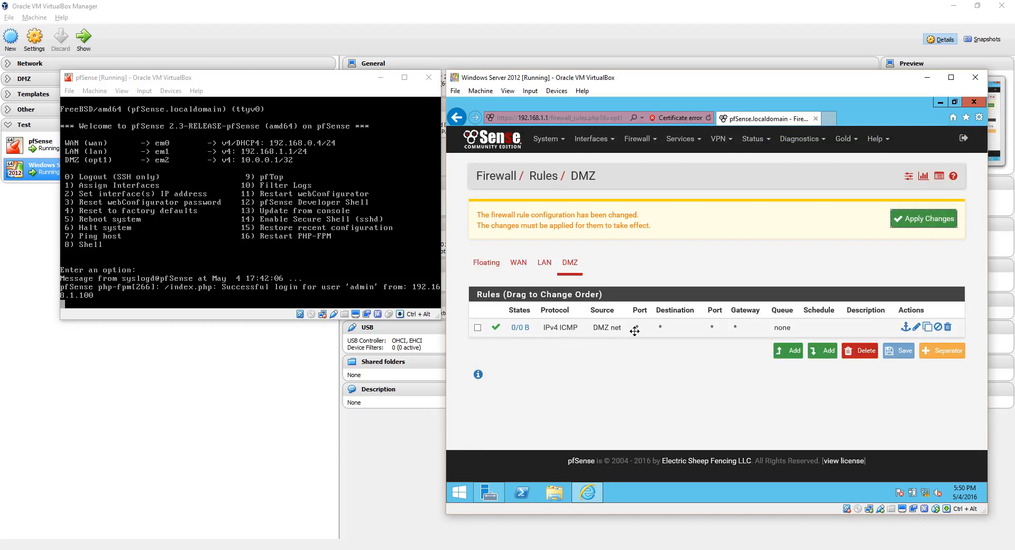
click(930, 222)
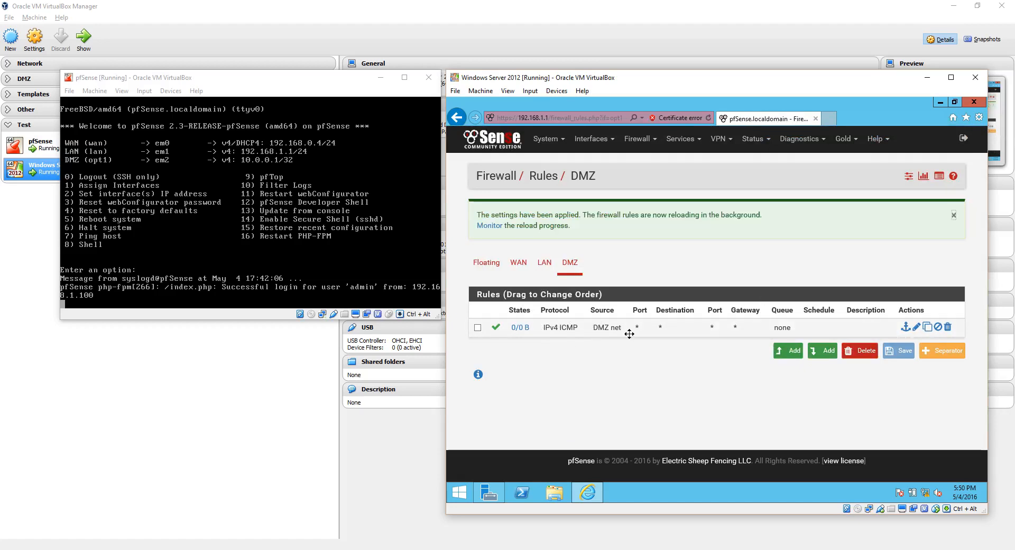
Start a new TCP pass rule at the end of the DMZ rule list with LAN net as its source.
click(823, 352)
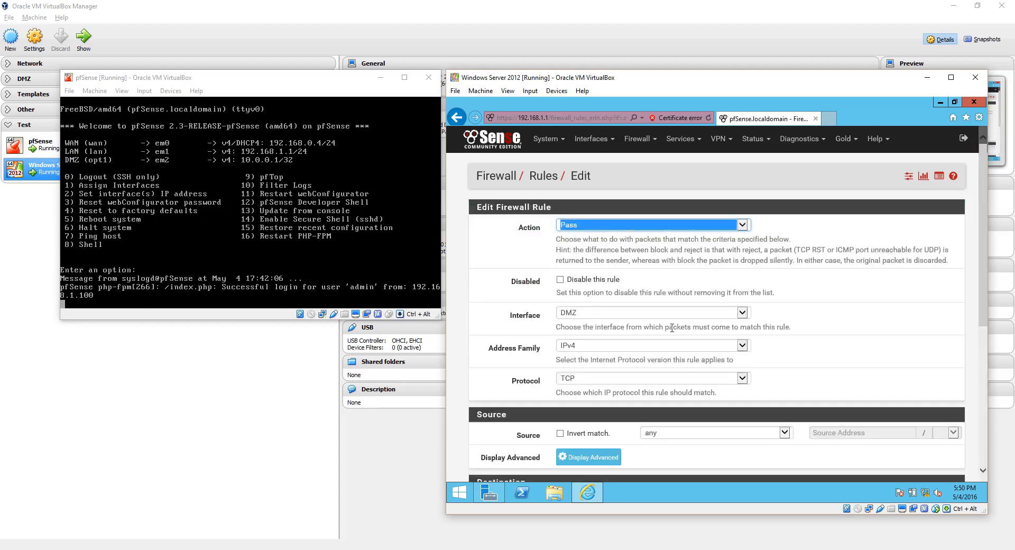
scroll(672, 328, down, 3)
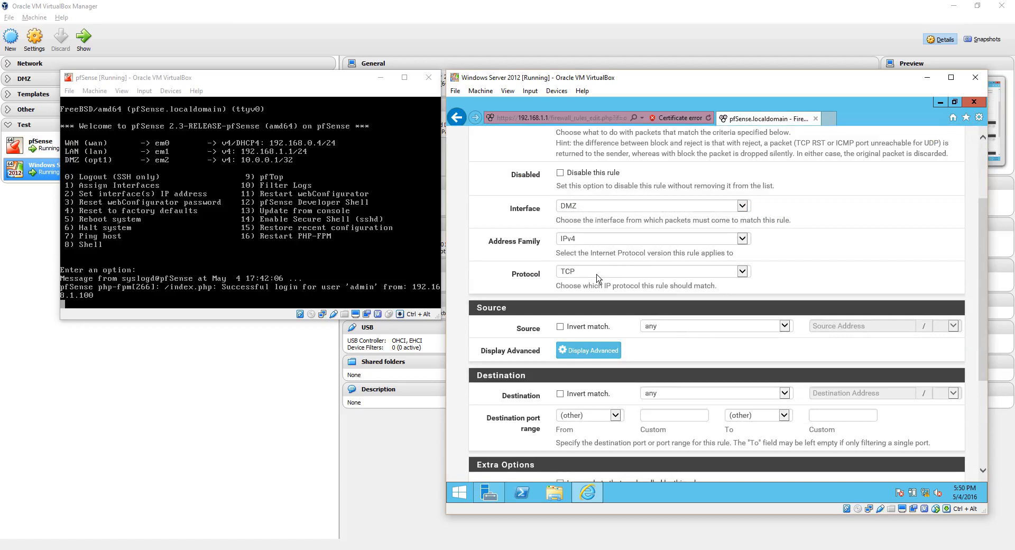
scroll(583, 251, up, 1)
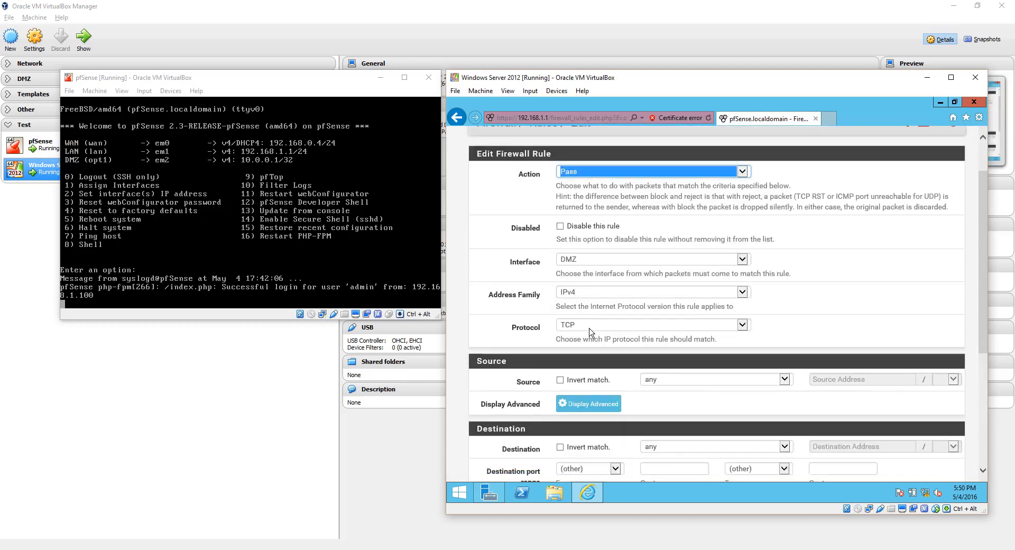
scroll(595, 337, down, 2)
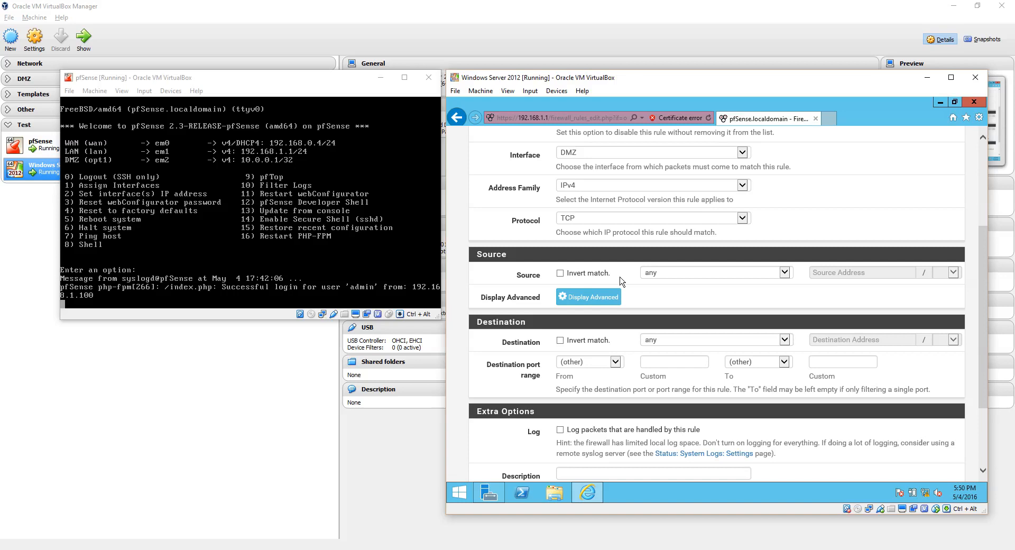
click(641, 273)
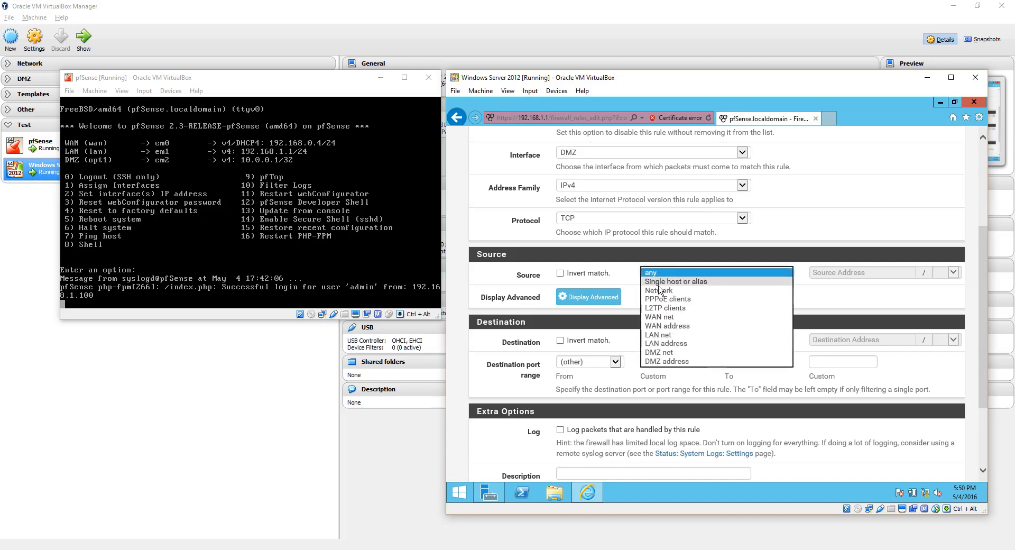
click(660, 335)
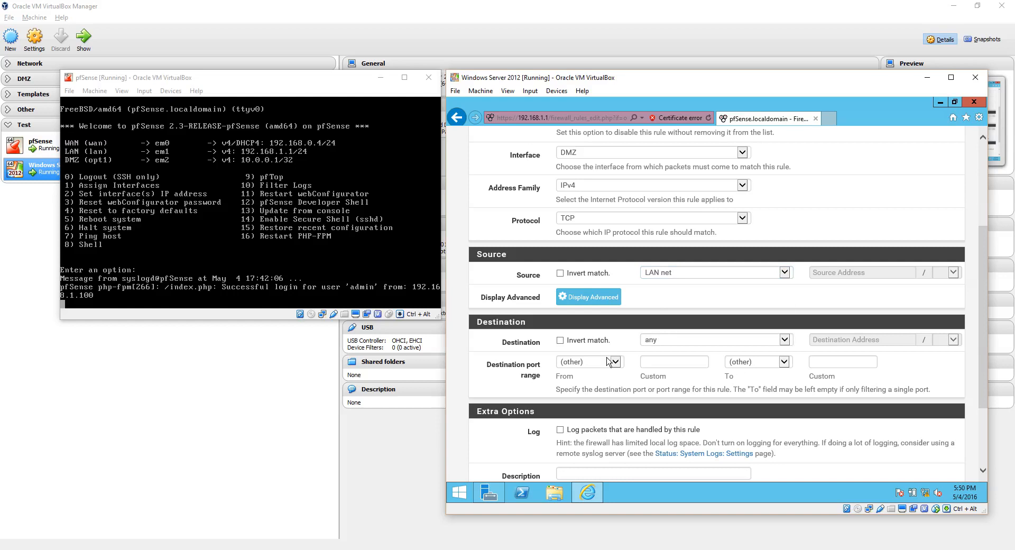
Set the new rule's destination port to DNS (53), save it and apply the firewall changes.
click(580, 364)
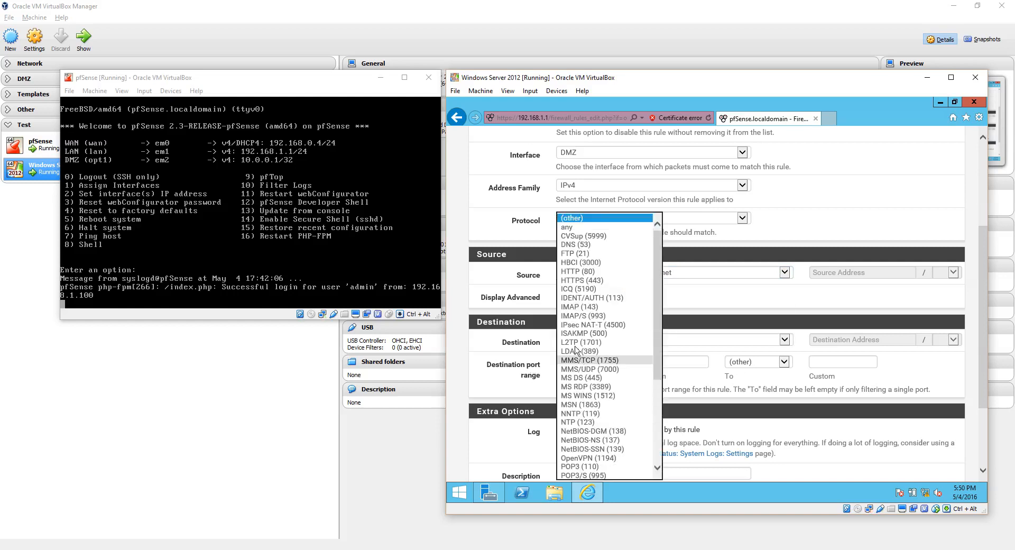
click(576, 244)
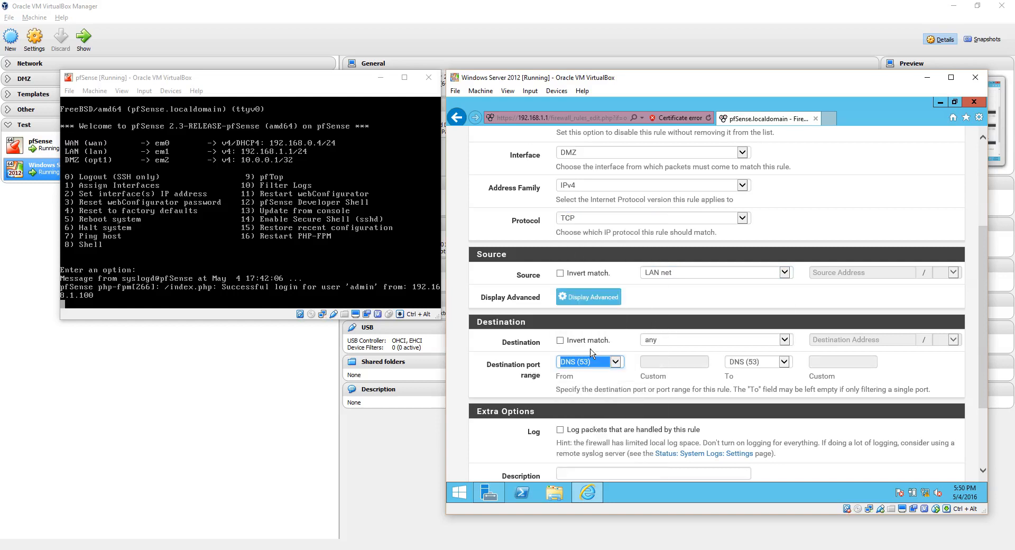
click(621, 348)
scroll(608, 386, down, 1)
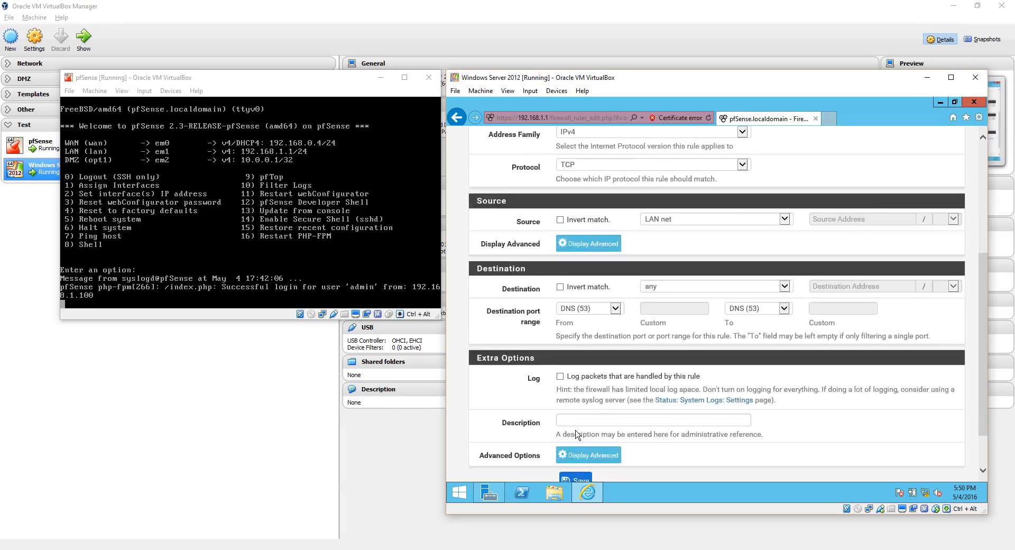
click(576, 480)
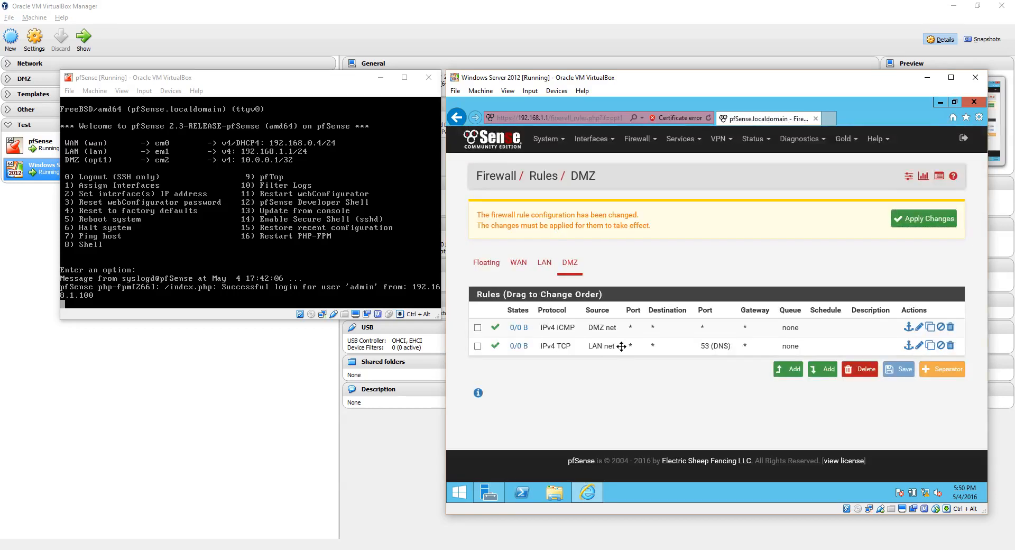
click(924, 226)
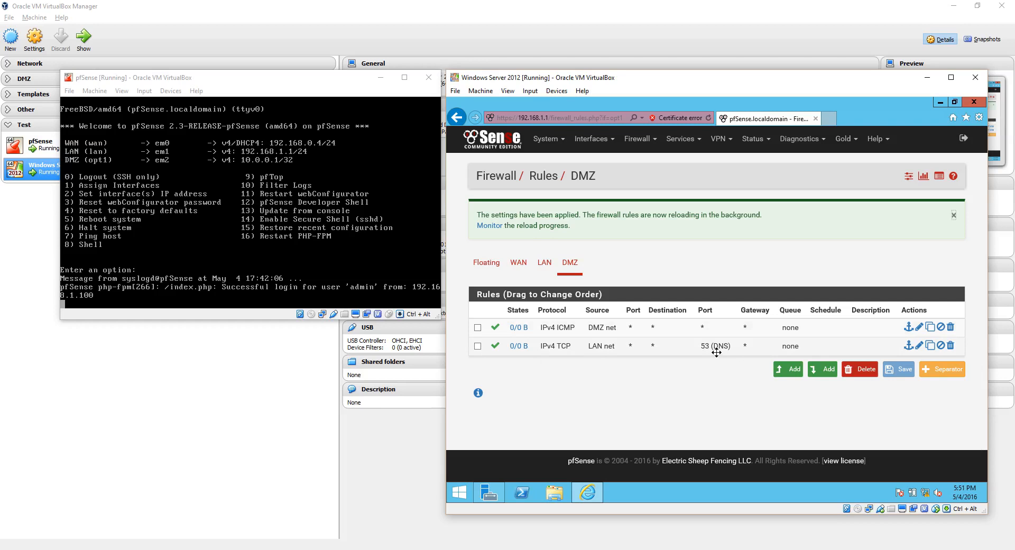
Duplicate the DMZ's DNS rule as a rule for destination port HTTP (80) and apply the firewall changes.
click(932, 347)
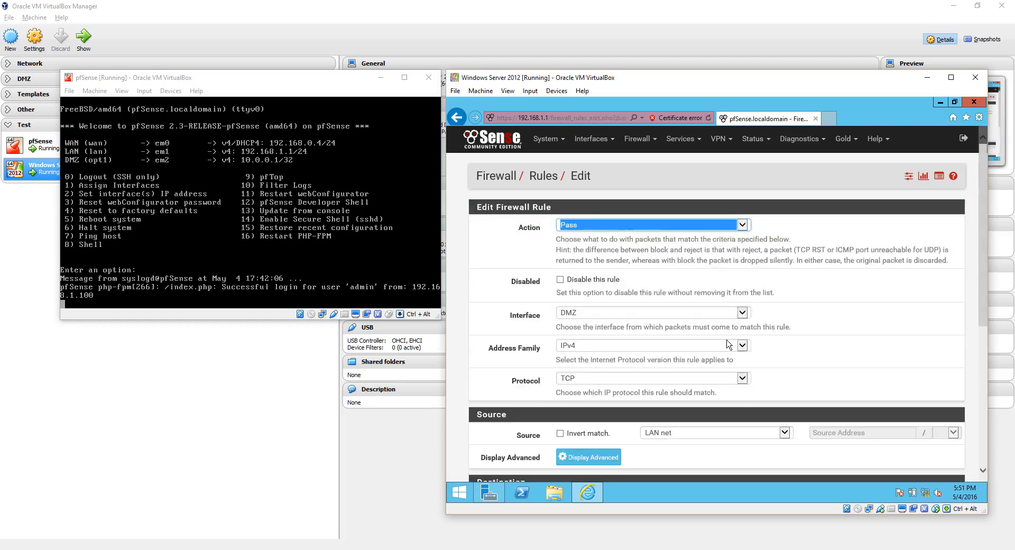
scroll(696, 350, down, 5)
click(607, 308)
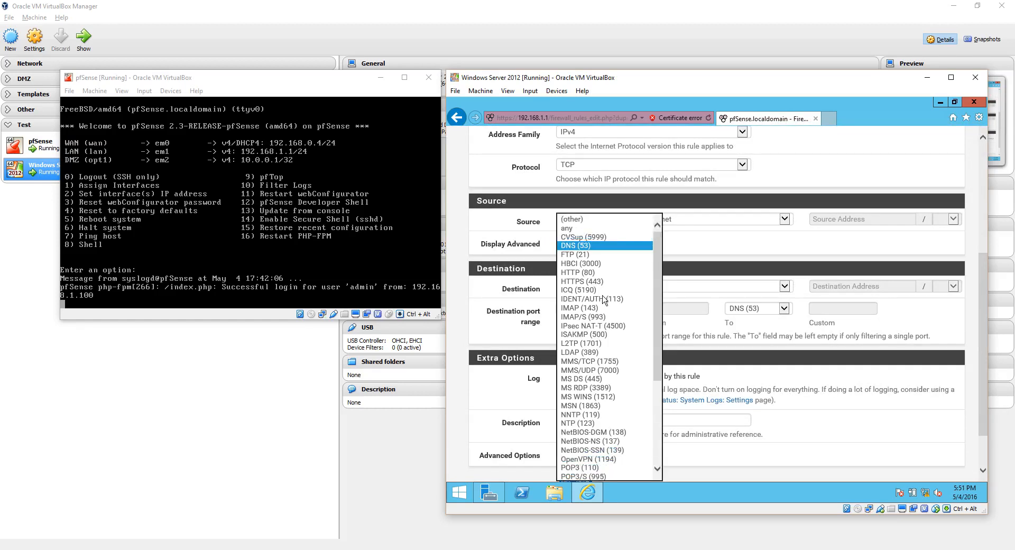
click(591, 272)
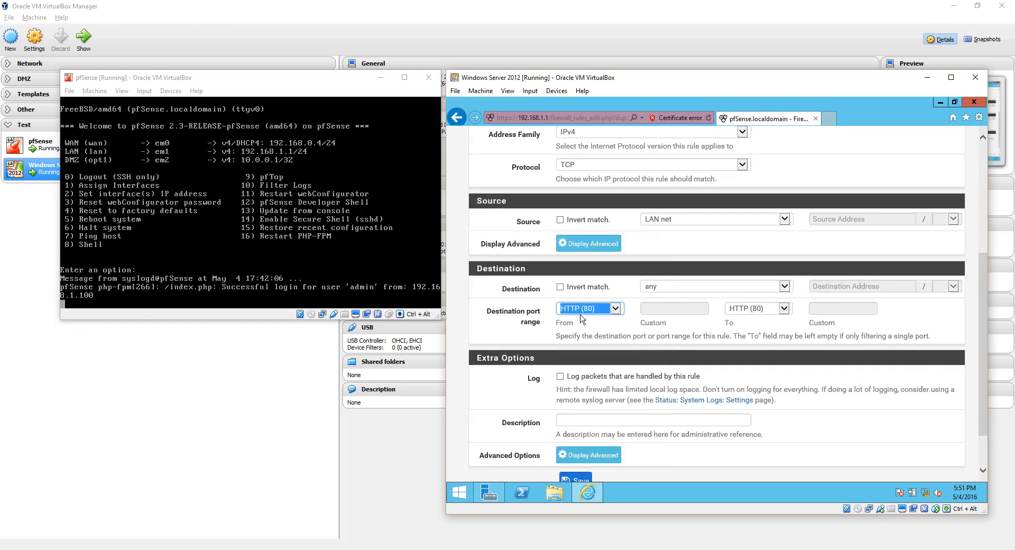
scroll(596, 318, down, 1)
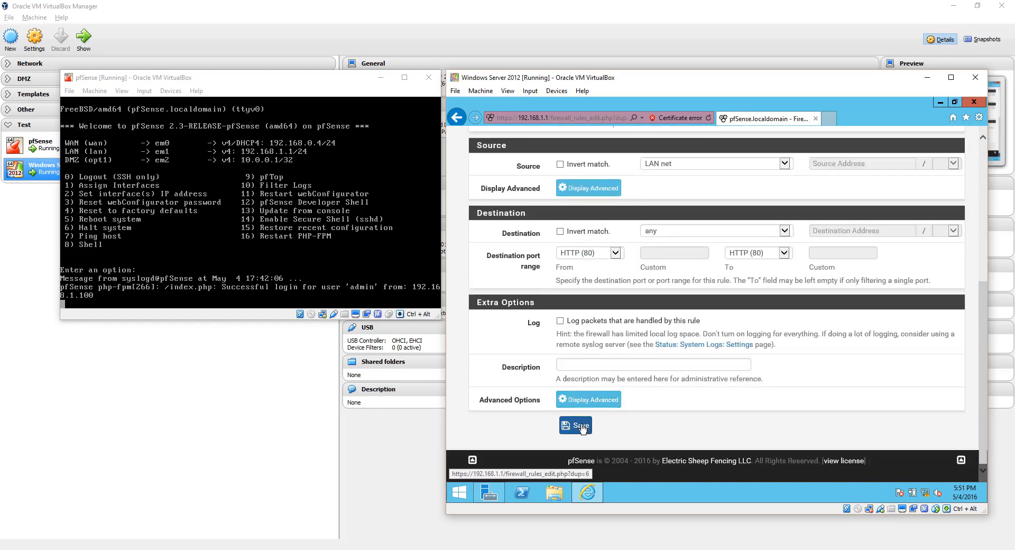
click(576, 423)
click(925, 219)
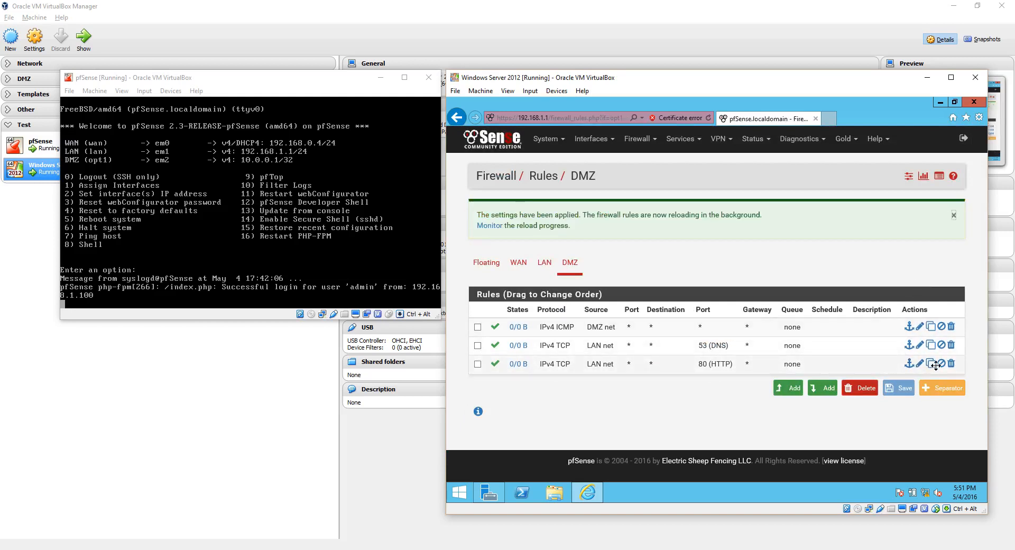
Duplicate the DMZ's HTTP rule as a rule for destination port HTTPS (443) and apply the firewall changes.
click(932, 364)
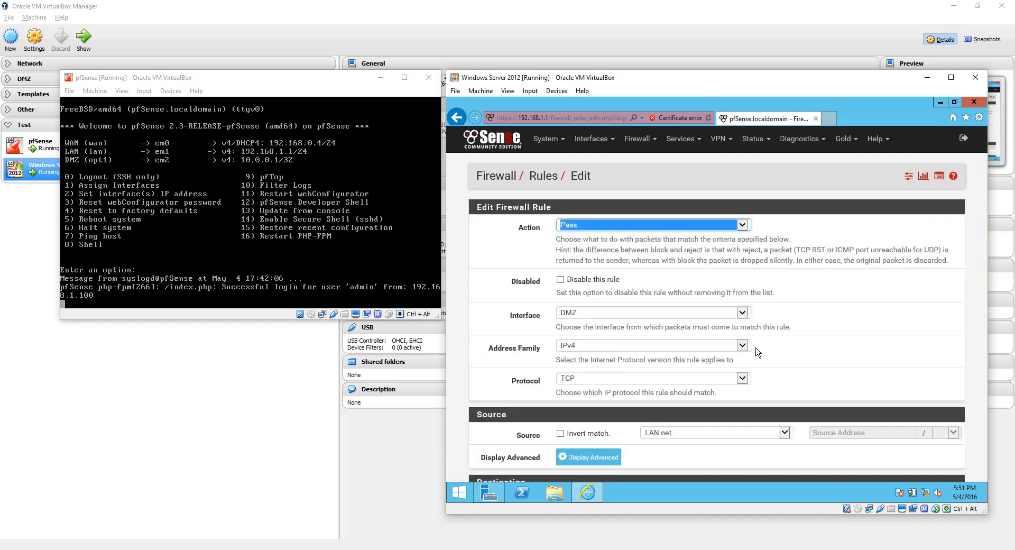
scroll(703, 344, down, 5)
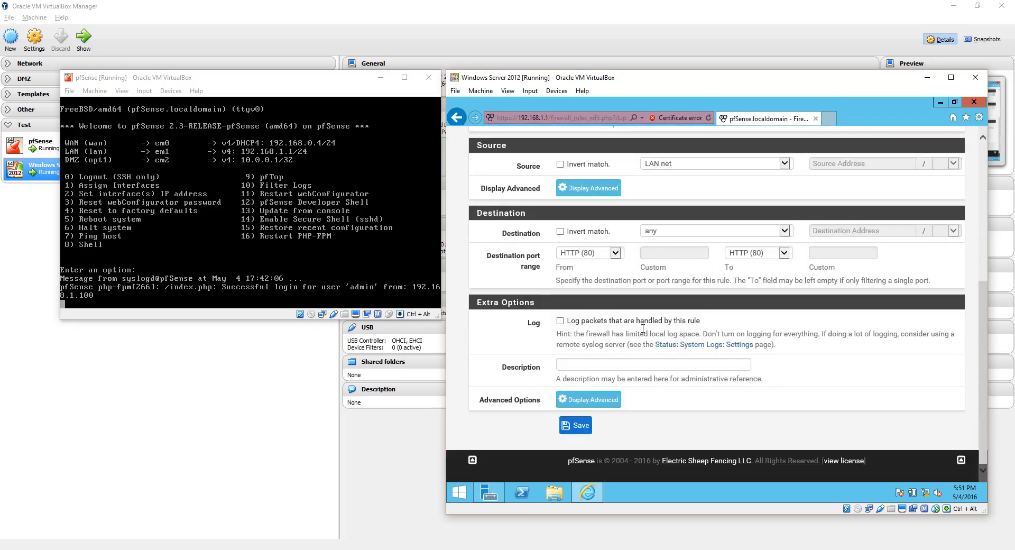
click(592, 252)
click(592, 267)
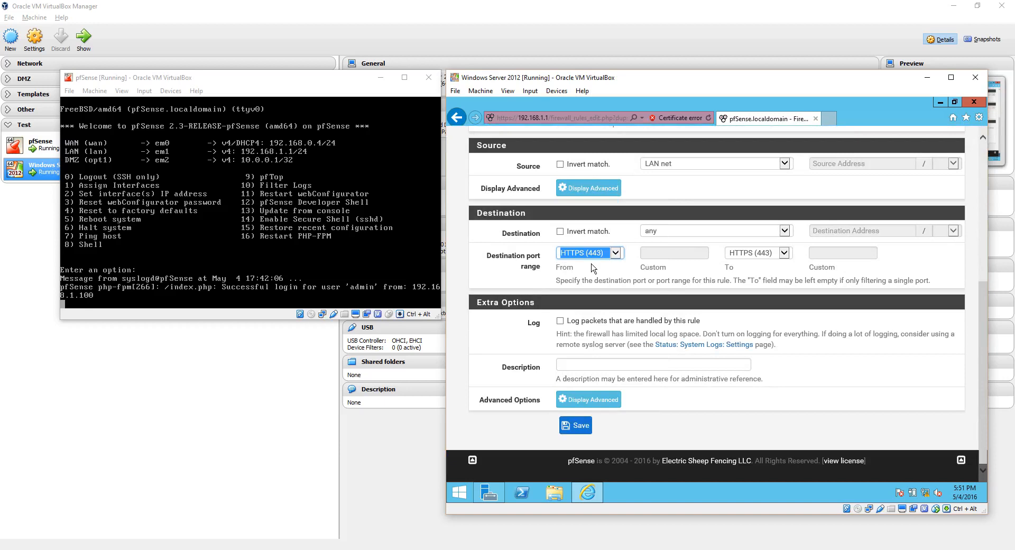
click(588, 423)
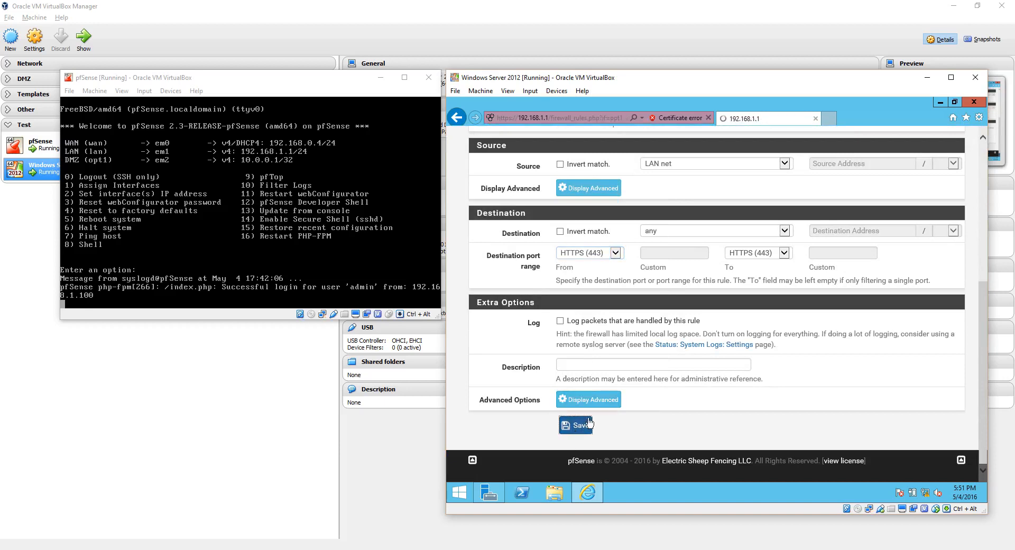
click(919, 221)
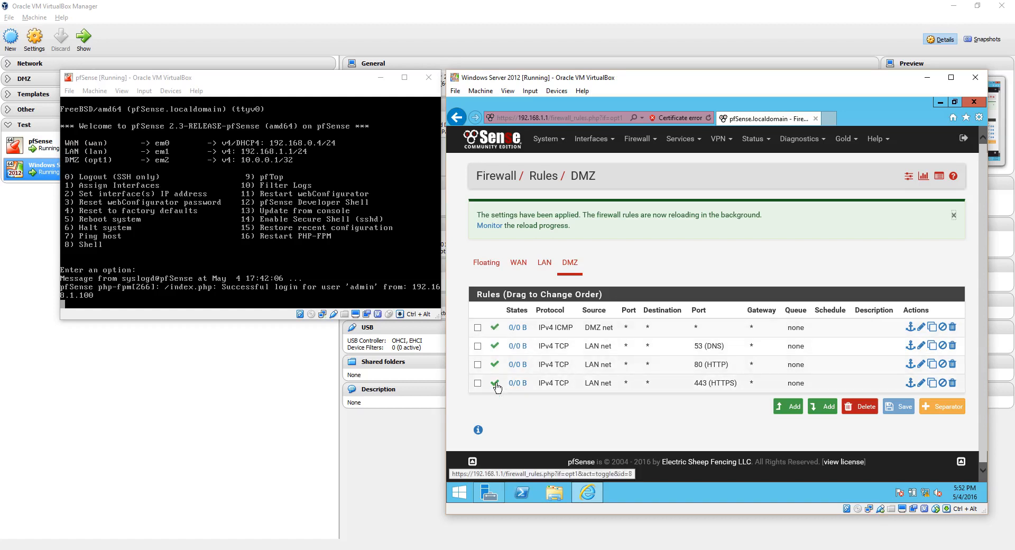
Start a new rule at the end of the DMZ rule list and set its action to Reject.
click(823, 407)
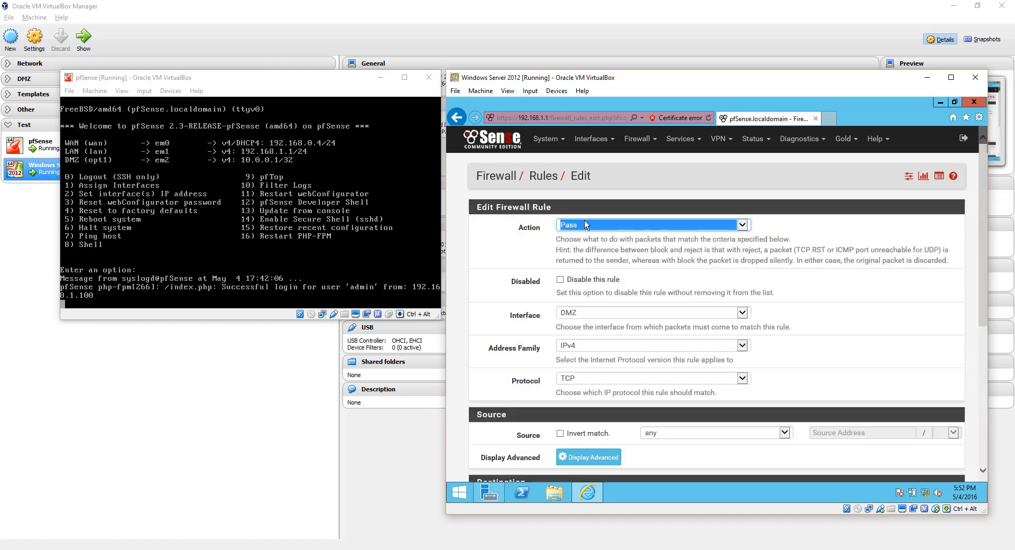
click(527, 234)
click(582, 229)
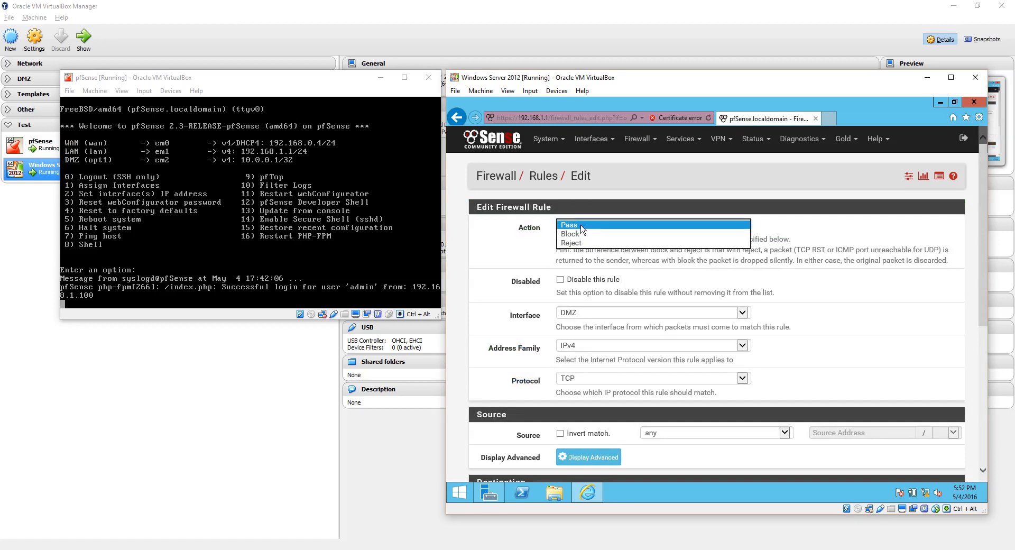
click(576, 243)
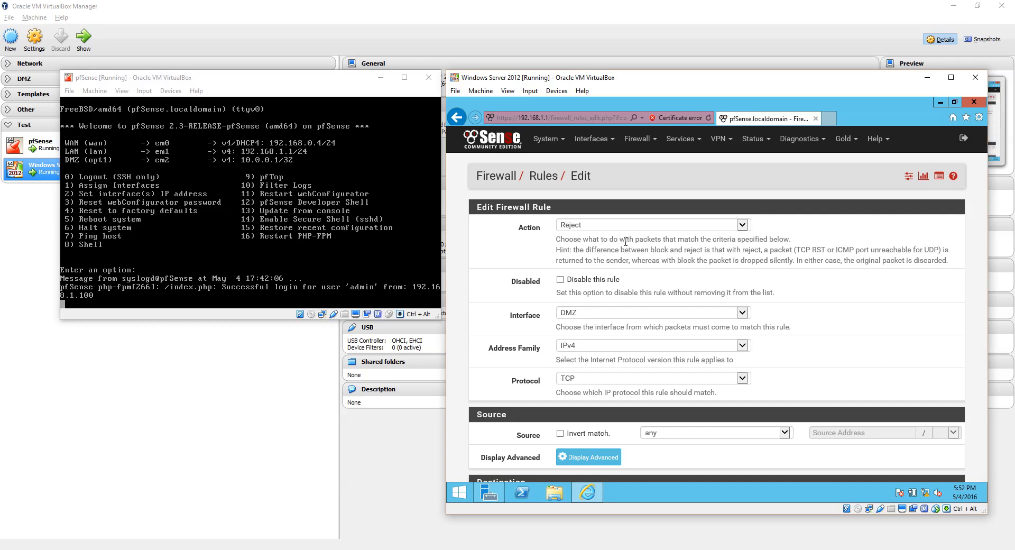
Set the DMZ reject rule's protocol to any.
scroll(587, 277, down, 3)
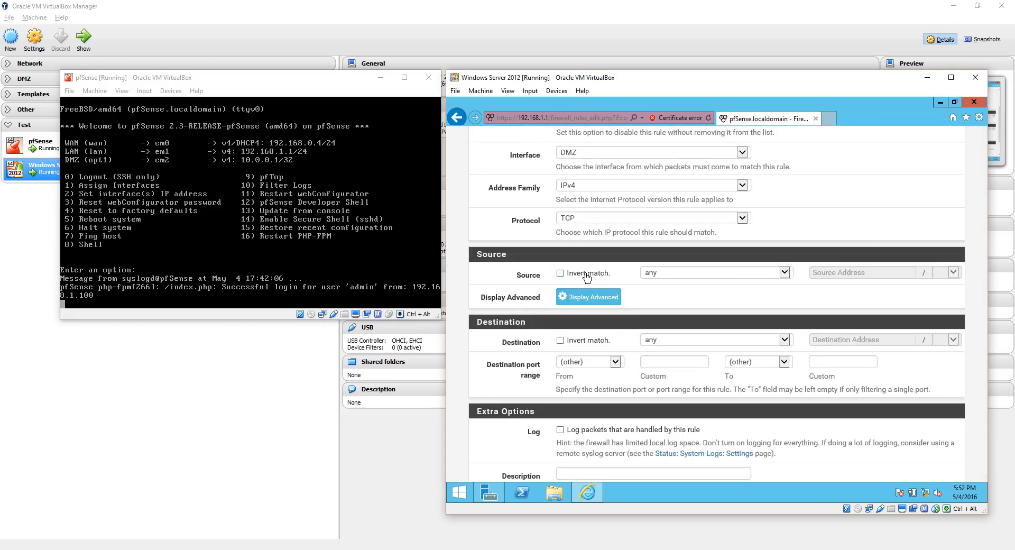
scroll(587, 277, up, 1)
click(596, 274)
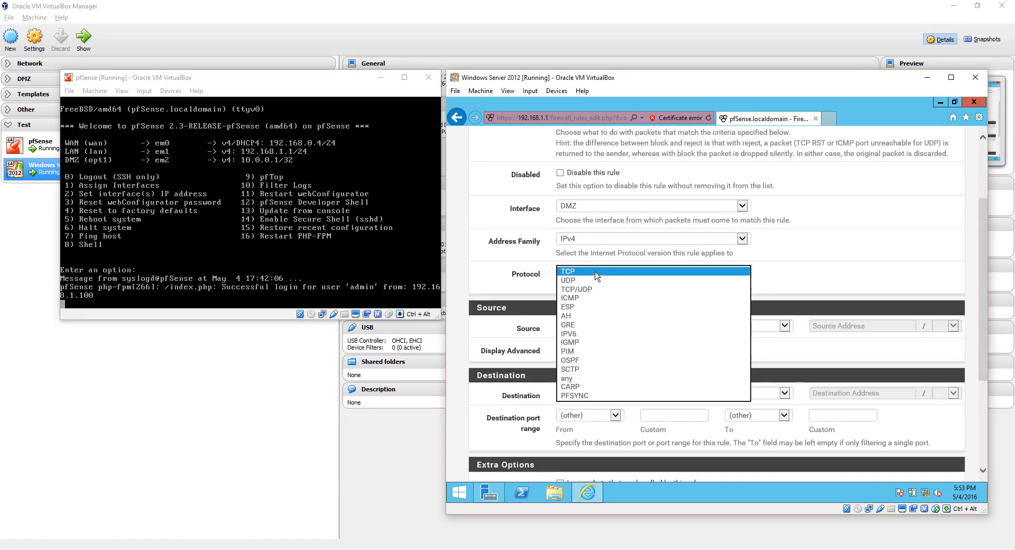
click(576, 378)
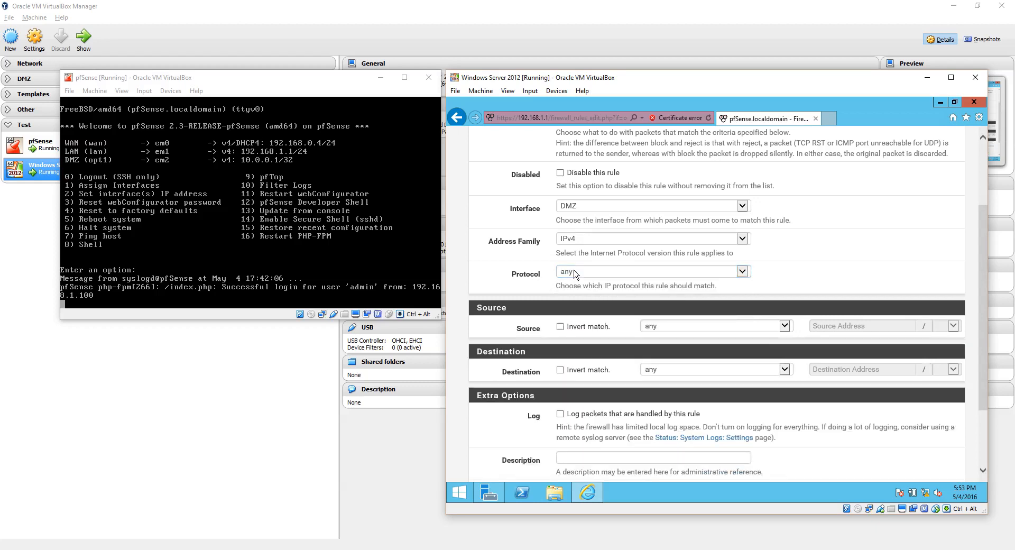
scroll(539, 217, up, 2)
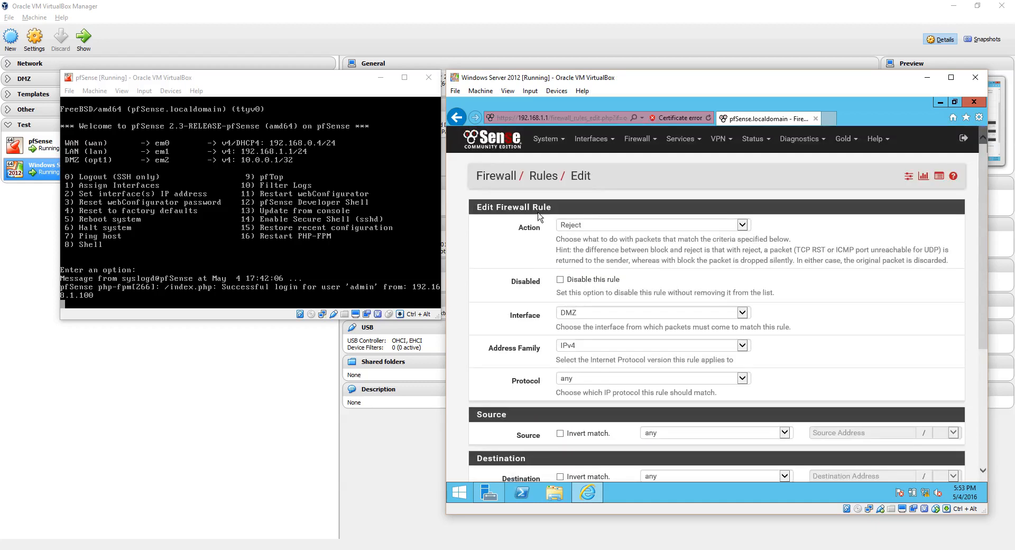
Set the DMZ reject rule's source to DMZ net and its destination to LAN net.
scroll(540, 216, down, 2)
scroll(538, 323, down, 1)
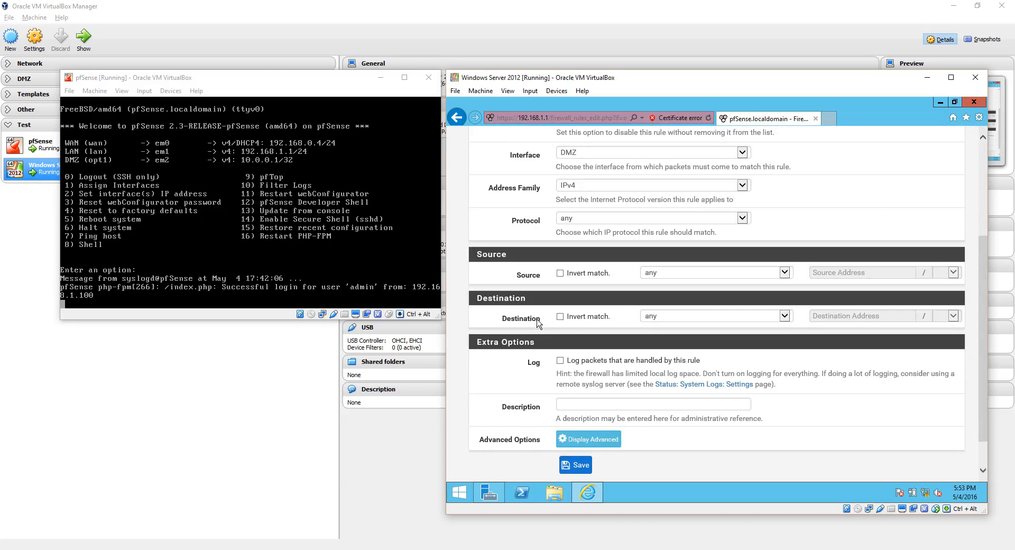
click(681, 275)
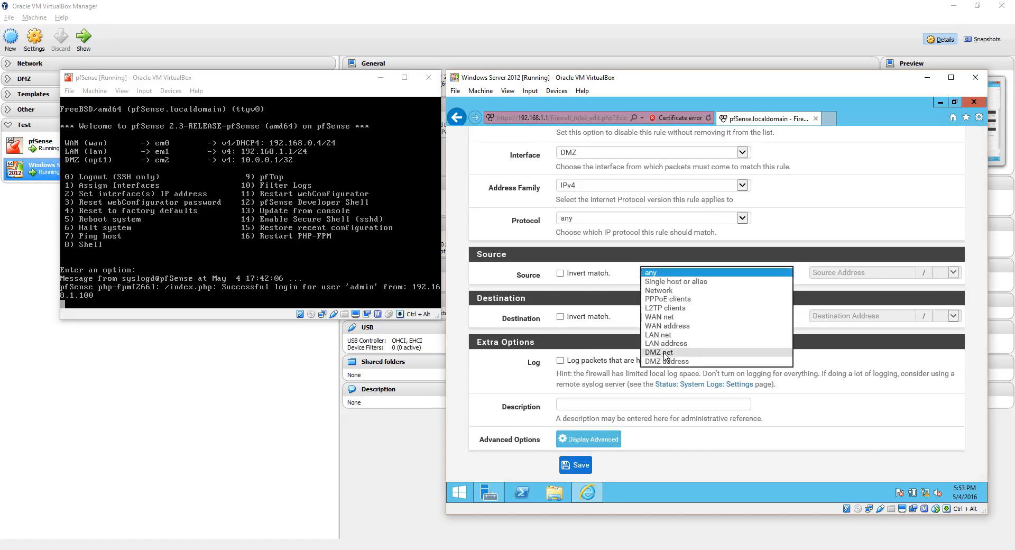
click(668, 353)
click(628, 285)
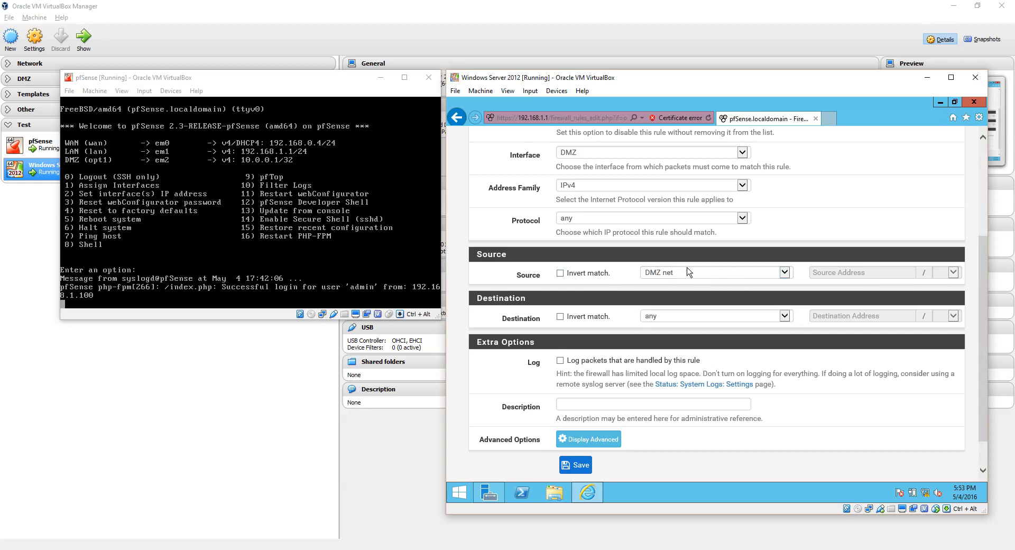
click(668, 316)
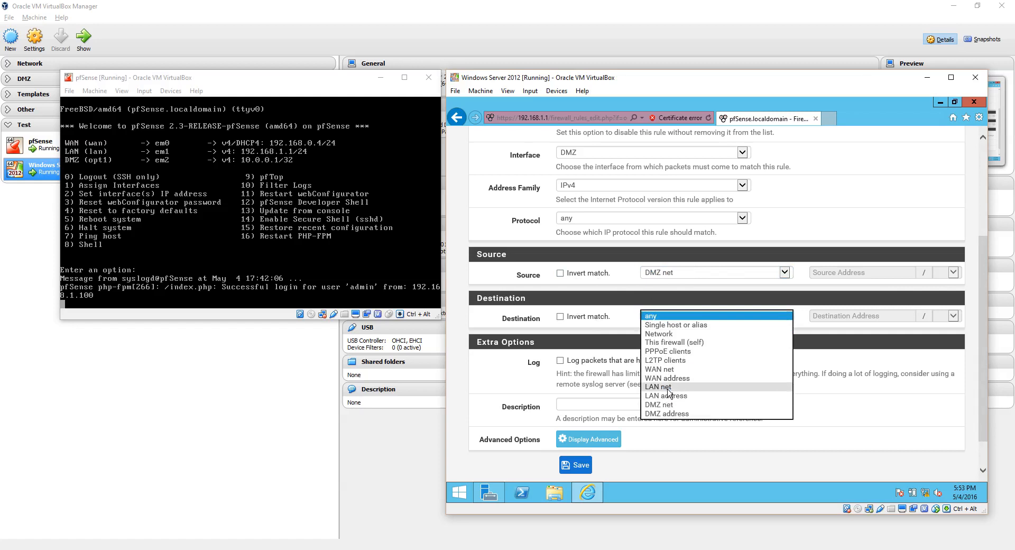
click(668, 387)
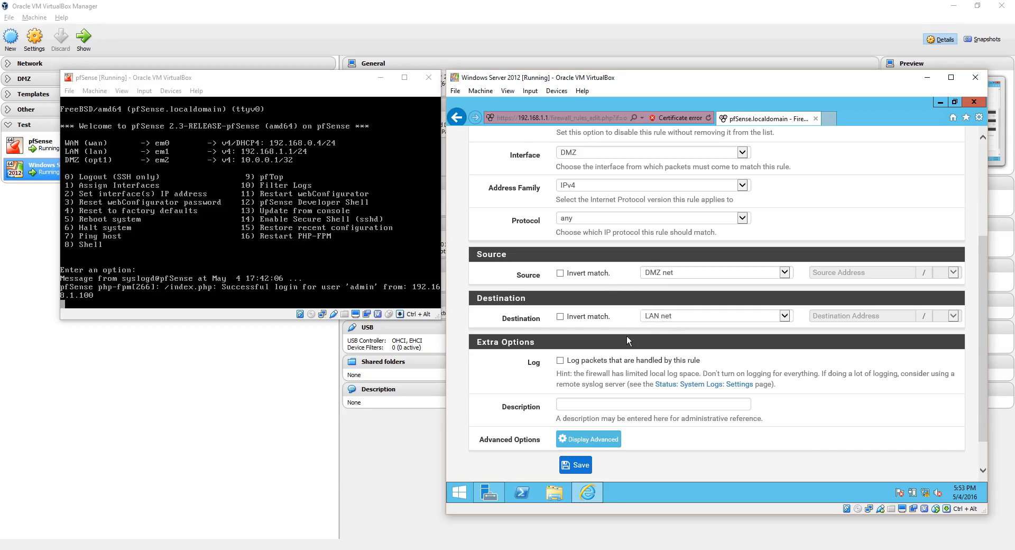
Save the DMZ reject rule and apply the firewall changes.
scroll(615, 371, down, 1)
click(575, 425)
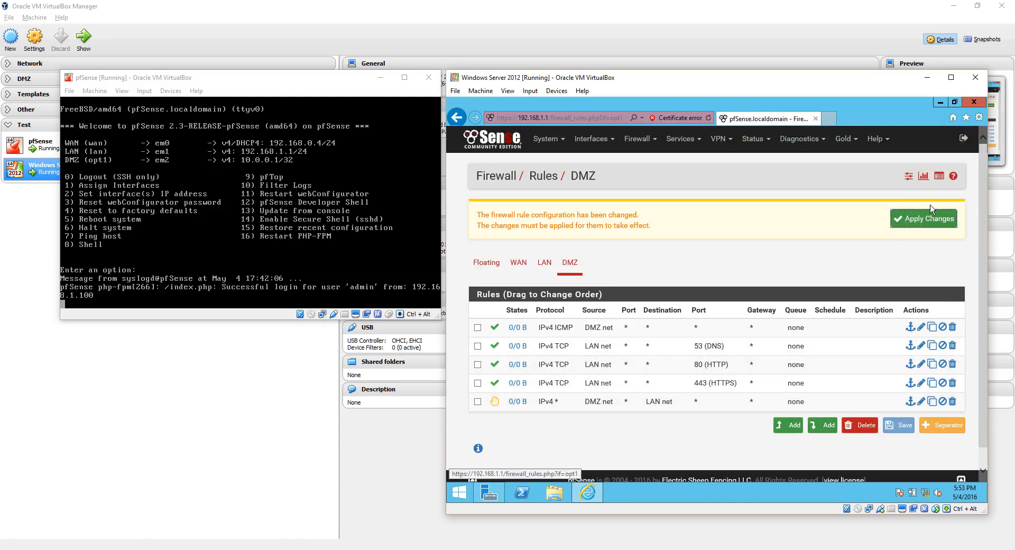
click(924, 219)
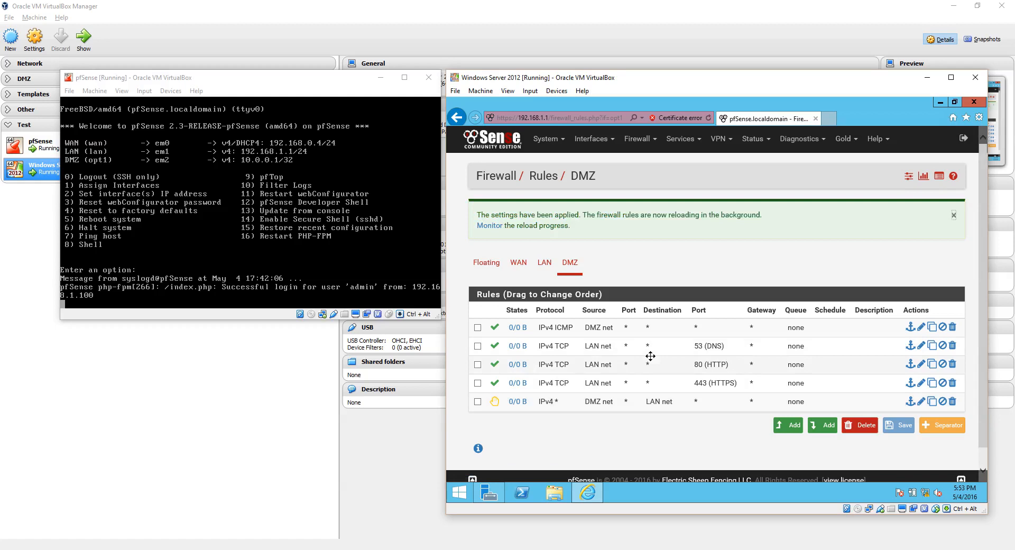
scroll(656, 349, down, 1)
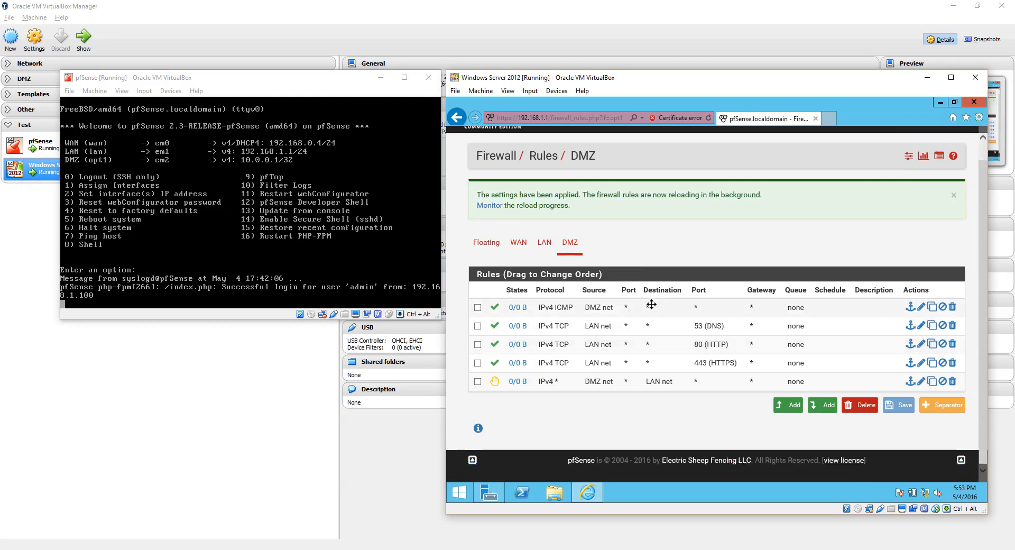